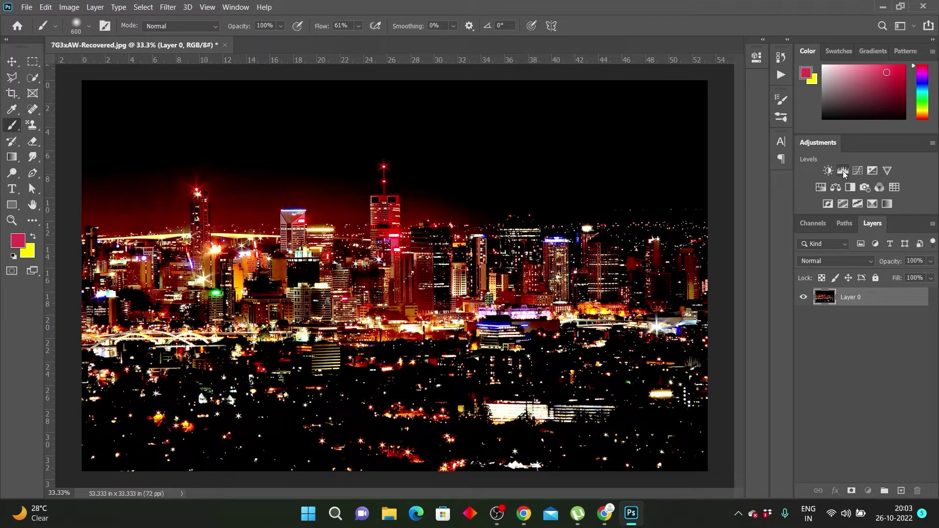
Step: Browse the adjustment-layer list and Image menu, then add a Levels adjustment layer to the city photo
{"action": "left_click", "coordinate": [868, 490]}
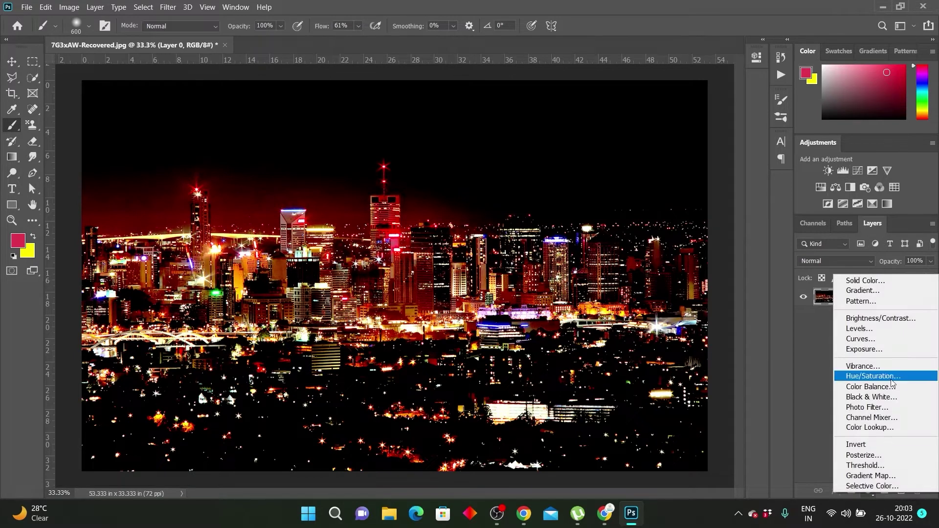
{"action": "left_click", "coordinate": [814, 343]}
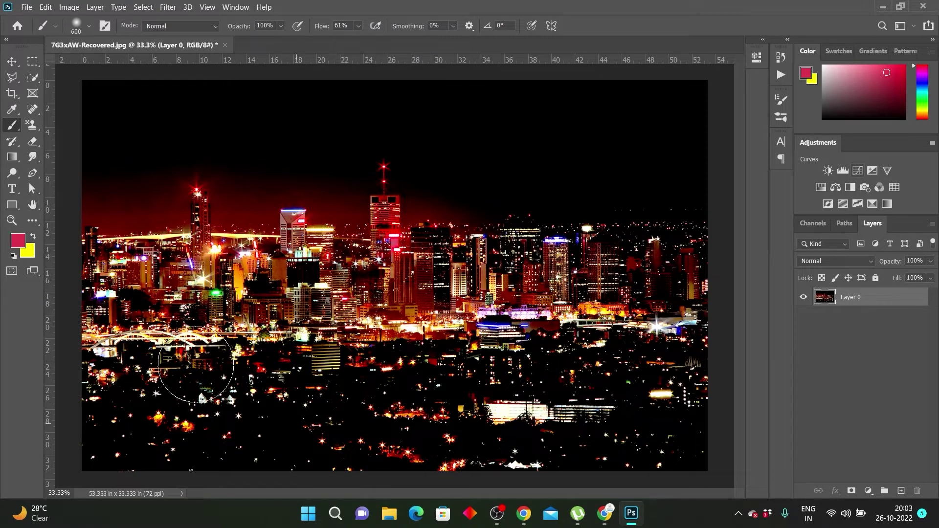
{"action": "left_click", "coordinate": [70, 7]}
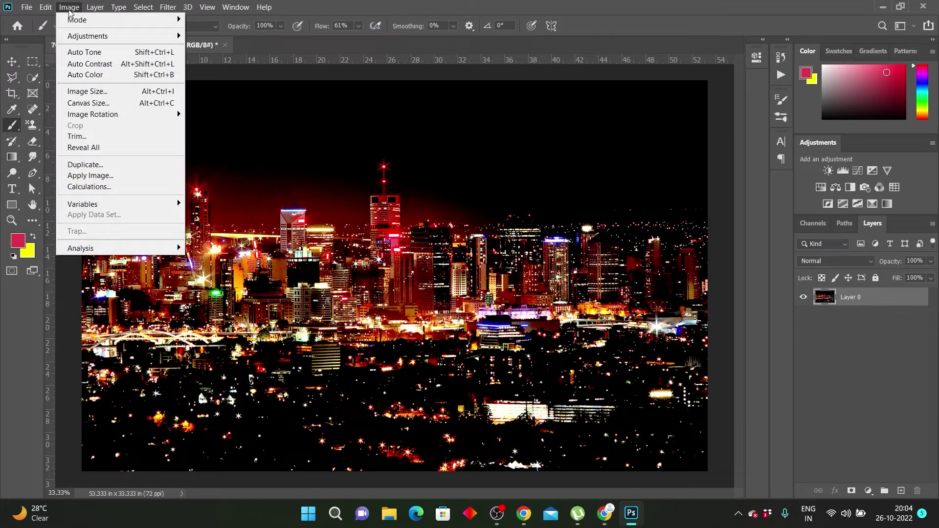
{"action": "mouse_move", "coordinate": [87, 36]}
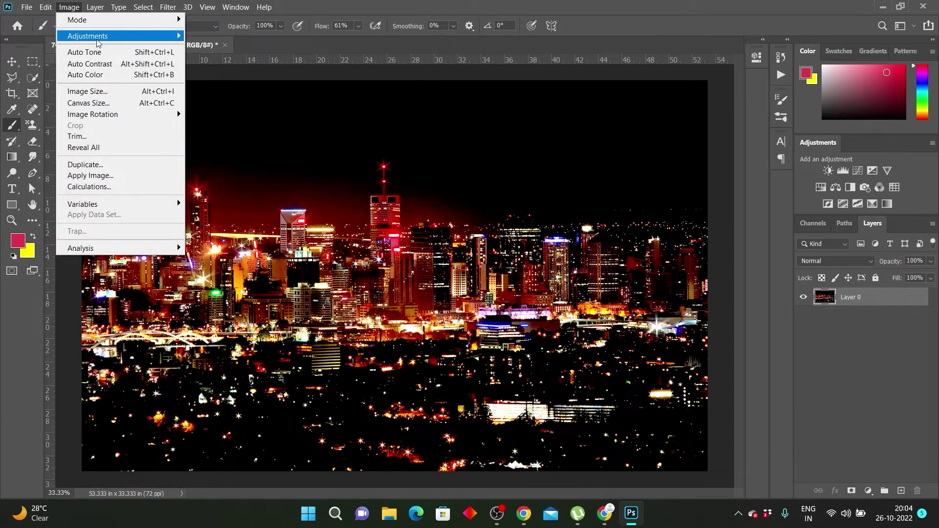
{"action": "key", "text": "Escape"}
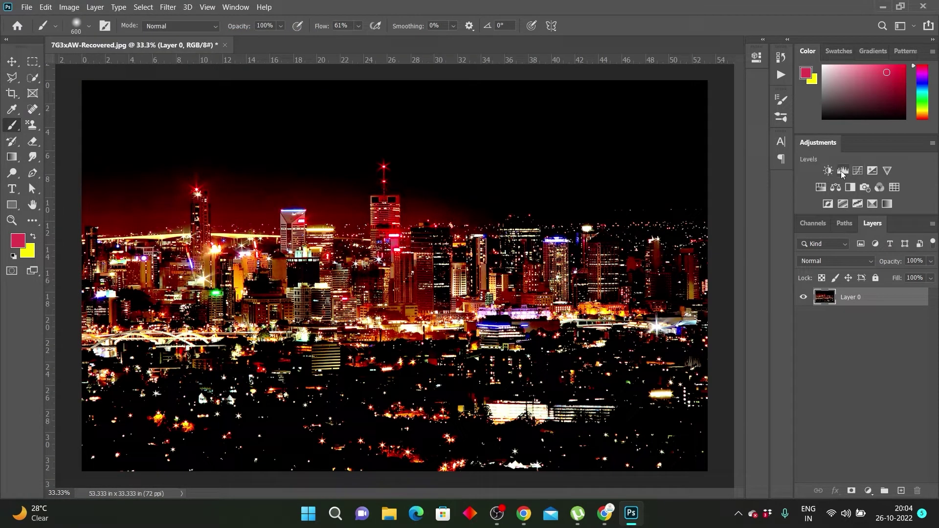
{"action": "left_click", "coordinate": [844, 171]}
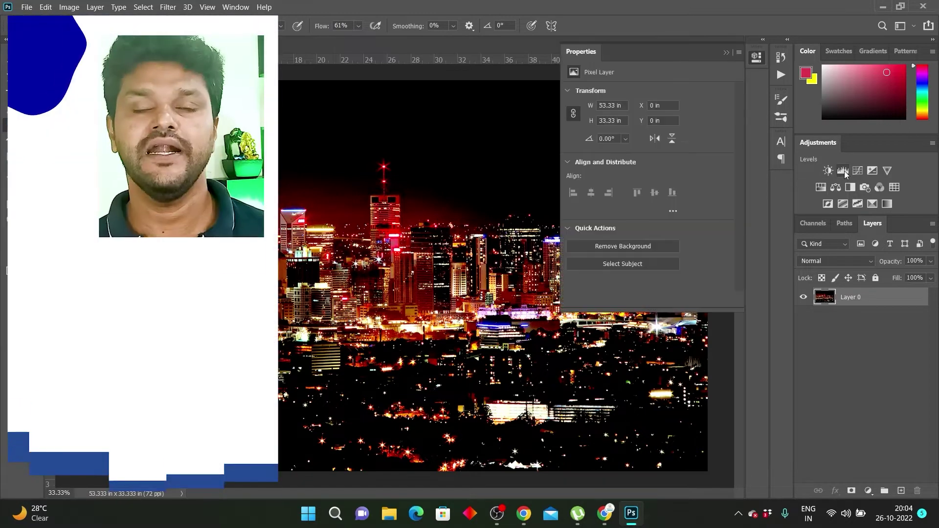
Step: Collapse the Levels properties and delete the Levels 1 layer, leaving only the city photo
{"action": "left_click", "coordinate": [757, 57]}
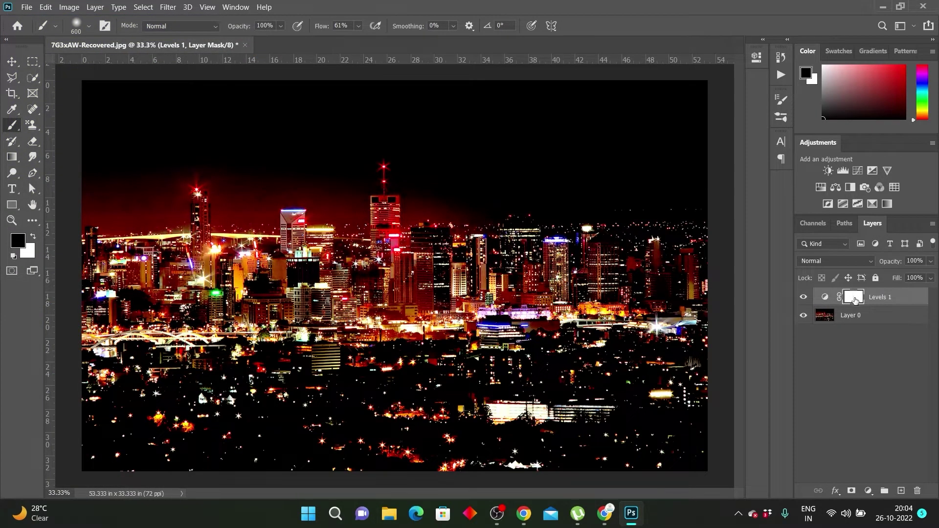
{"action": "left_click_drag", "start_coordinate": [857, 296], "coordinate": [918, 491]}
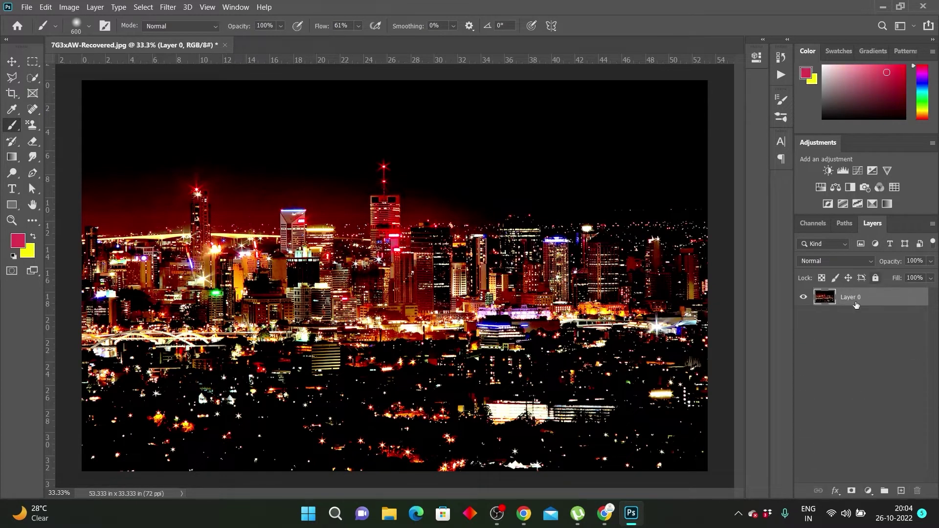
Step: Apply Levels directly to the city photo: black input 69, midtone about 2.27, white input 148
{"action": "left_click", "coordinate": [78, 7]}
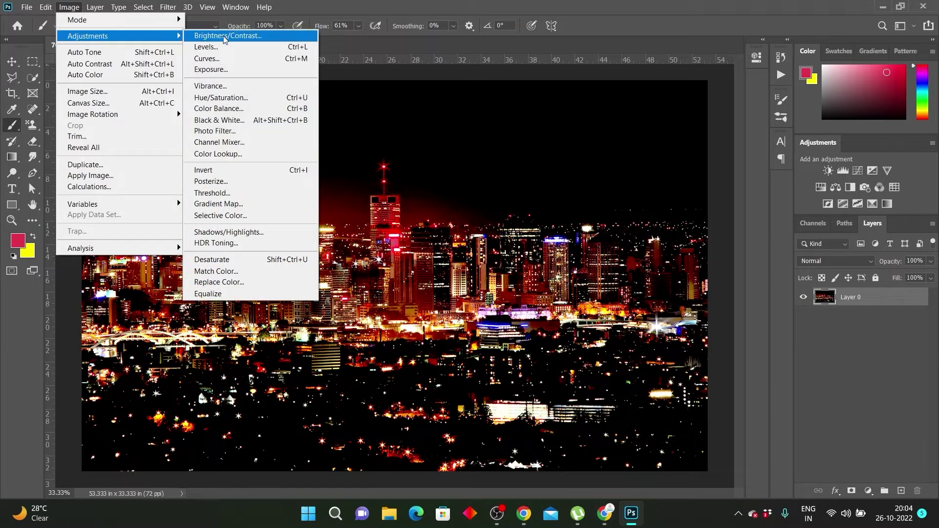
{"action": "left_click", "coordinate": [212, 49]}
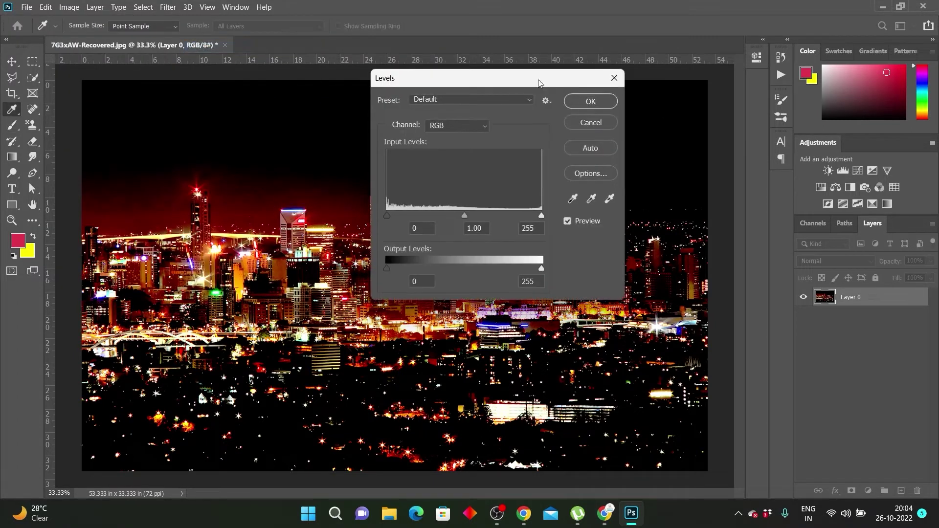
{"action": "left_click_drag", "start_coordinate": [539, 83], "coordinate": [569, 85]}
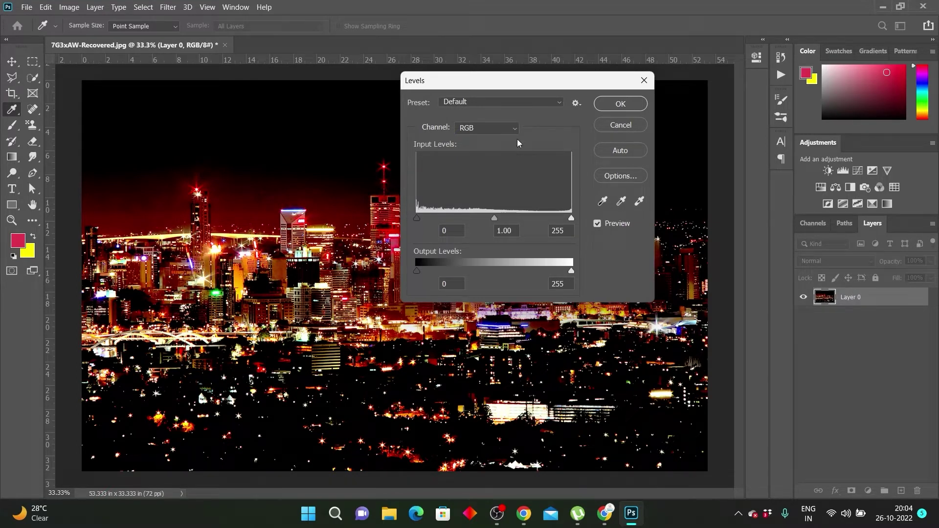
{"action": "left_click_drag", "start_coordinate": [513, 87], "coordinate": [501, 90]}
{"action": "left_click_drag", "start_coordinate": [404, 225], "coordinate": [470, 224]}
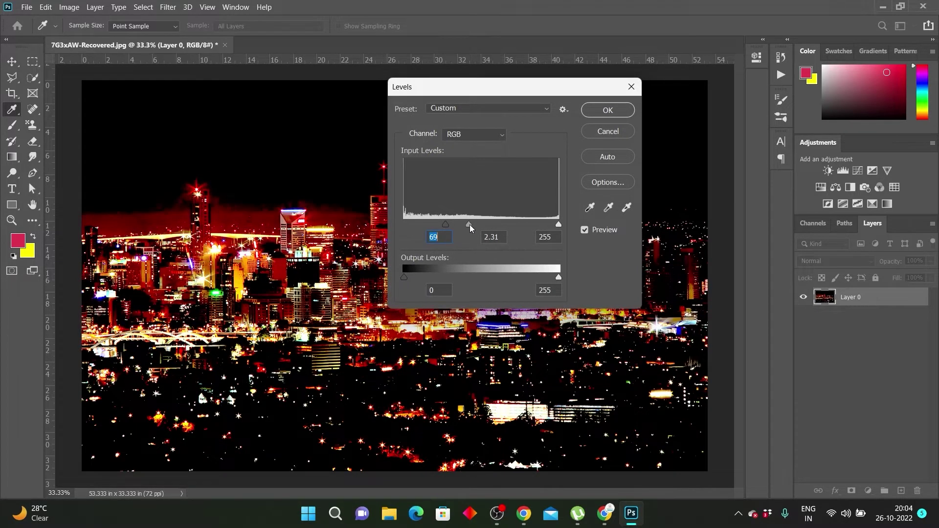
{"action": "left_click_drag", "start_coordinate": [558, 224], "coordinate": [494, 230]}
{"action": "key", "text": "Tab"}
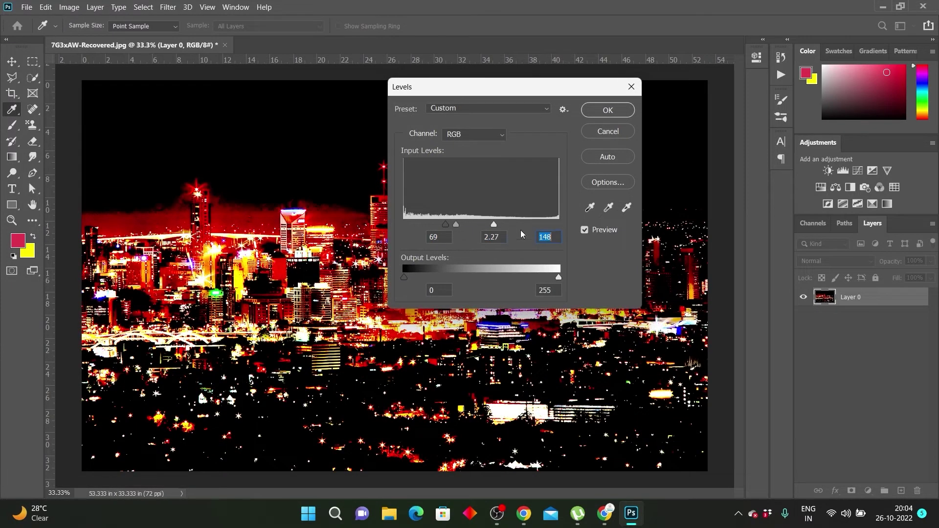
{"action": "key", "text": "b"}
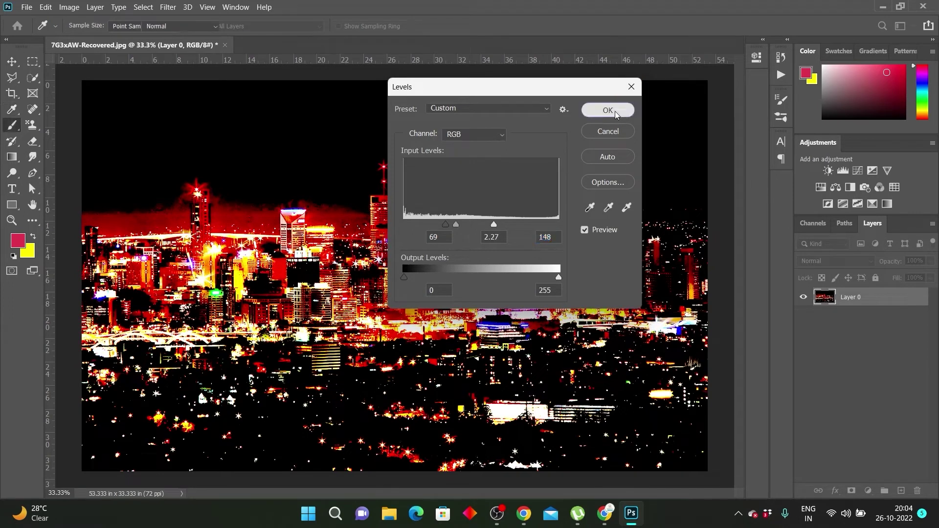
{"action": "left_click", "coordinate": [615, 111]}
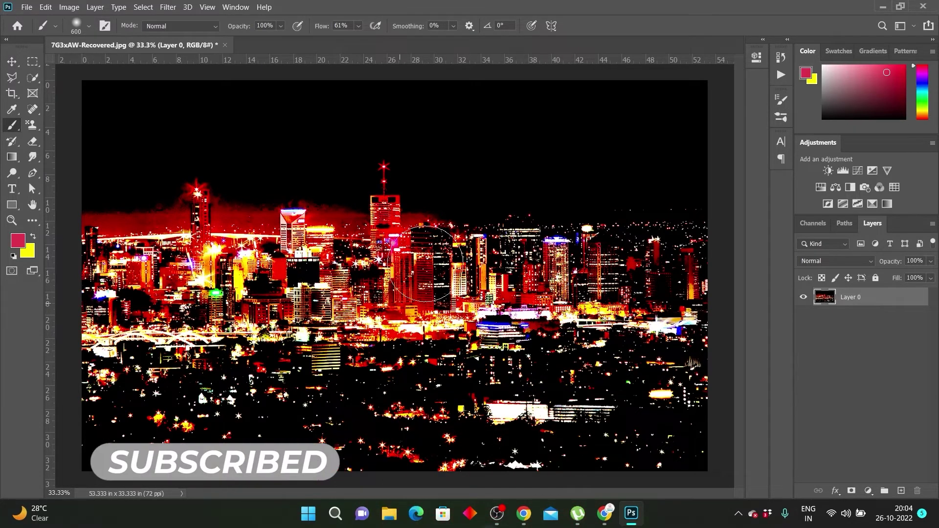
{"action": "left_click", "coordinate": [69, 6]}
{"action": "mouse_move", "coordinate": [121, 36]}
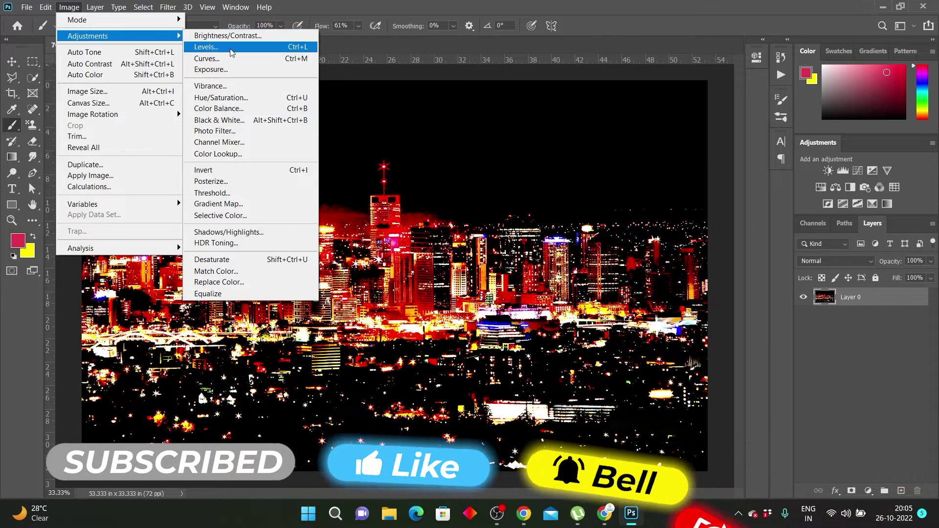
{"action": "left_click", "coordinate": [873, 247]}
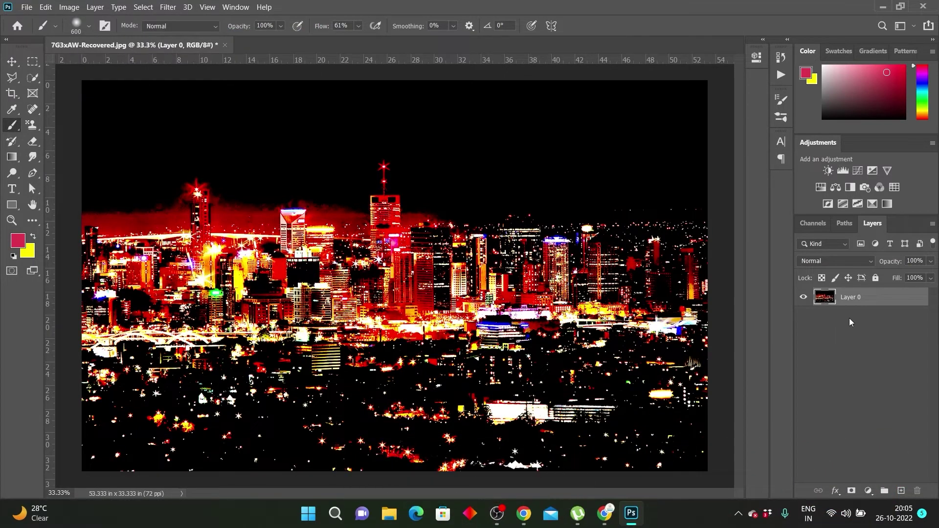
Step: Undo the Levels change to restore the photo's darker night look
{"action": "left_click", "coordinate": [66, 7]}
{"action": "left_click", "coordinate": [548, 132]}
{"action": "key", "text": "ctrl+z"}
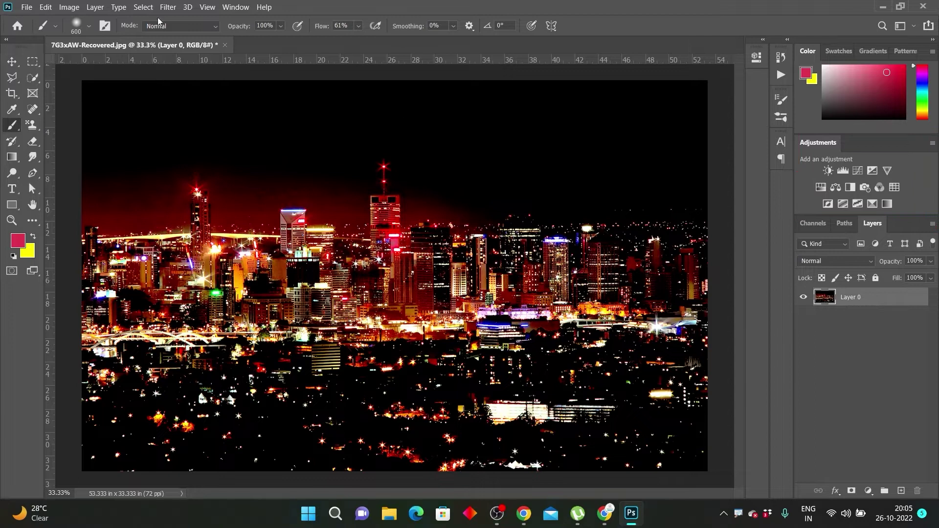
Step: Browse the Image > Adjustments commands again without choosing anything
{"action": "left_click", "coordinate": [74, 7]}
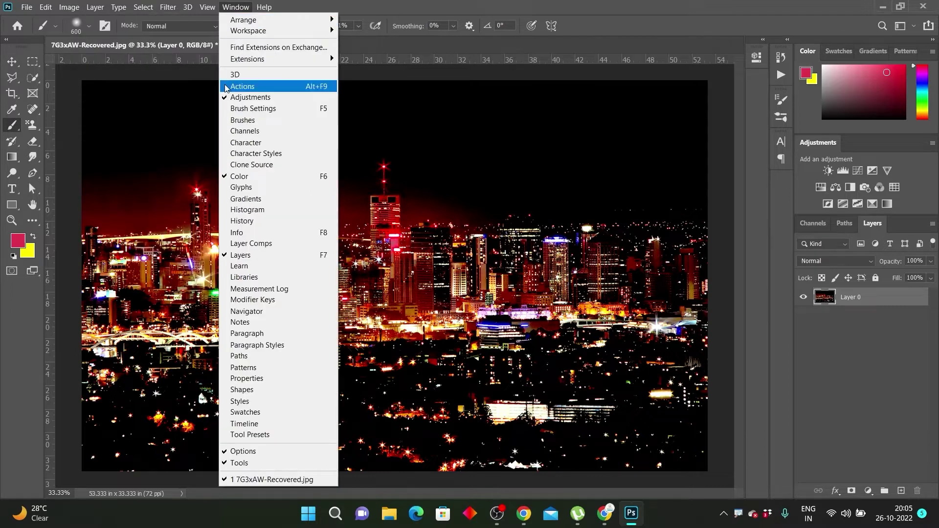
{"action": "left_click", "coordinate": [347, 1]}
{"action": "left_click", "coordinate": [69, 7]}
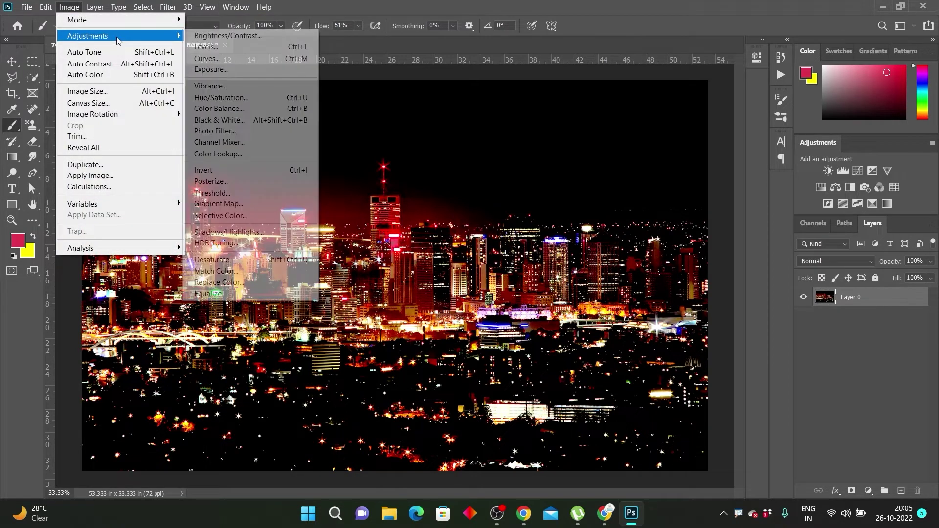
{"action": "left_click", "coordinate": [376, 5]}
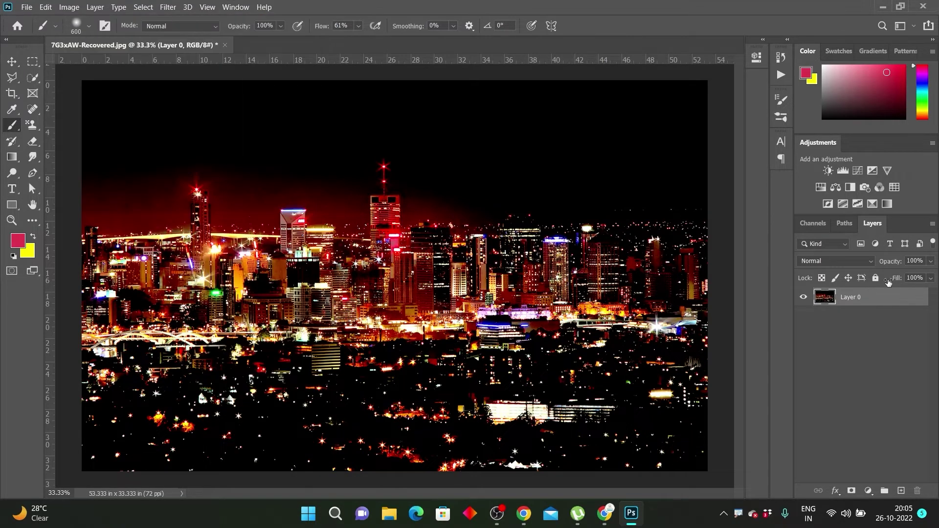
Step: Convert Layer 0 to a smart object and apply a Levels smart filter with black 56, white 175
{"action": "right_click", "coordinate": [867, 300]}
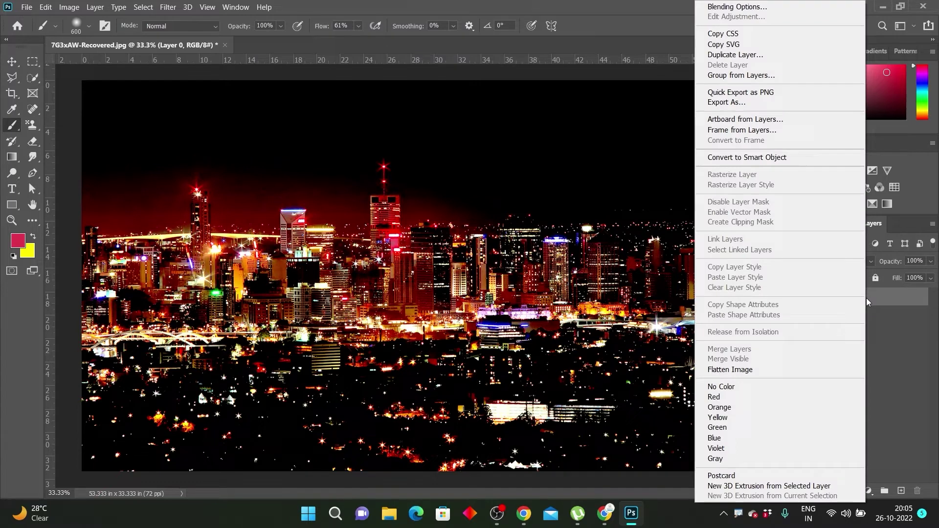
{"action": "left_click", "coordinate": [738, 159]}
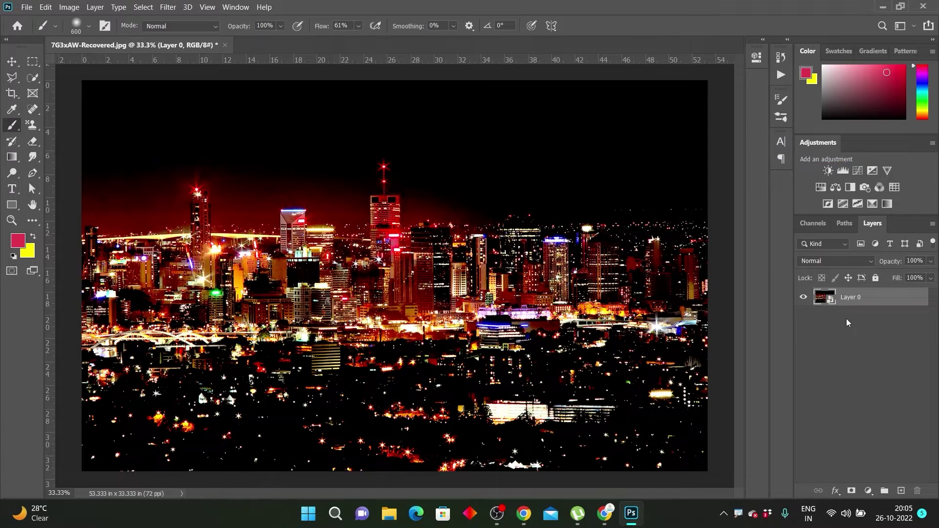
{"action": "left_click", "coordinate": [71, 8]}
{"action": "mouse_move", "coordinate": [87, 36]}
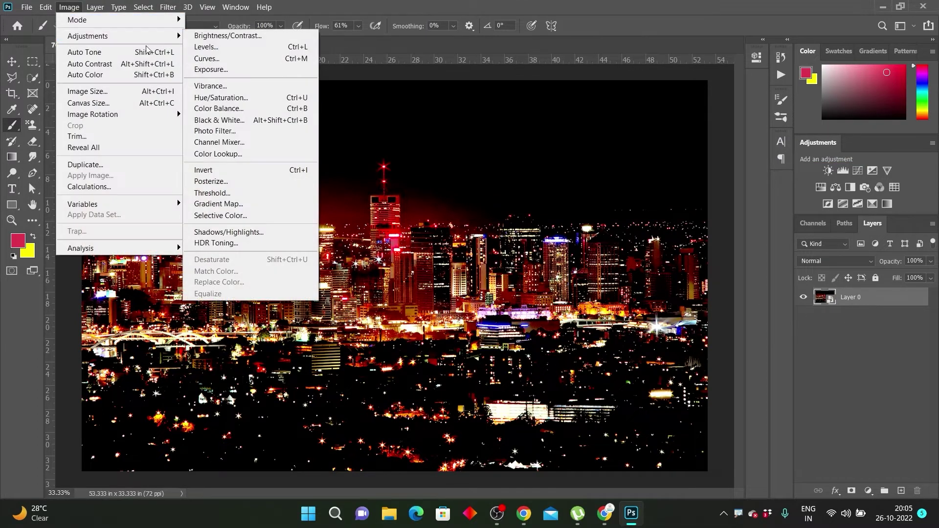
{"action": "left_click", "coordinate": [238, 47]}
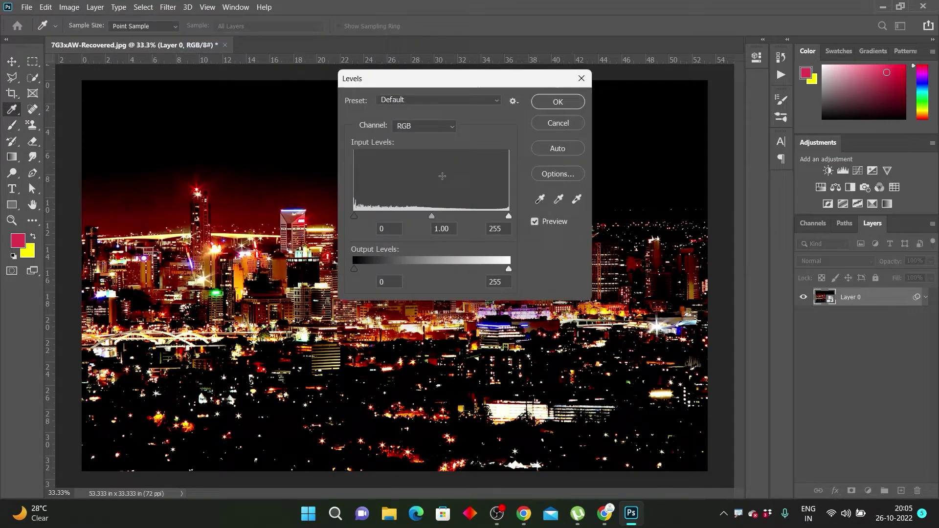
{"action": "left_click_drag", "start_coordinate": [354, 216], "coordinate": [387, 216]}
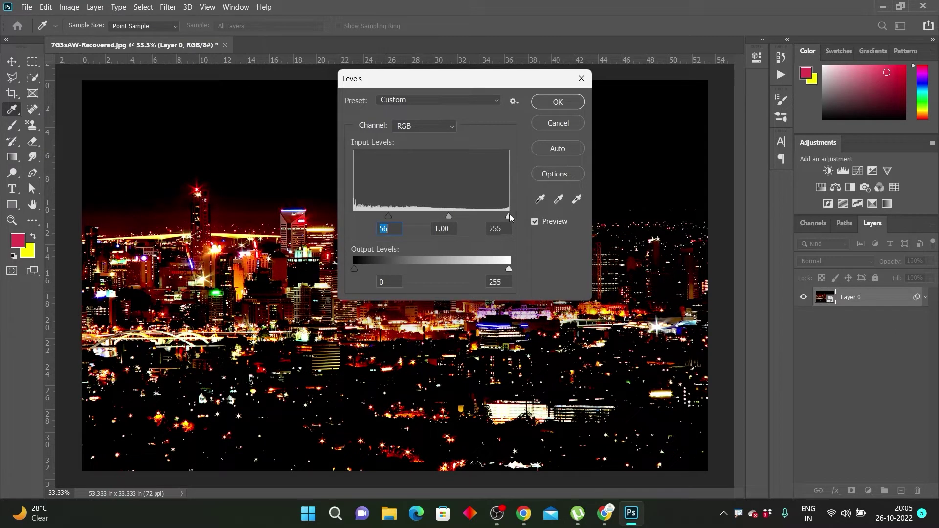
{"action": "left_click_drag", "start_coordinate": [508, 216], "coordinate": [460, 216]}
{"action": "left_click", "coordinate": [568, 103]}
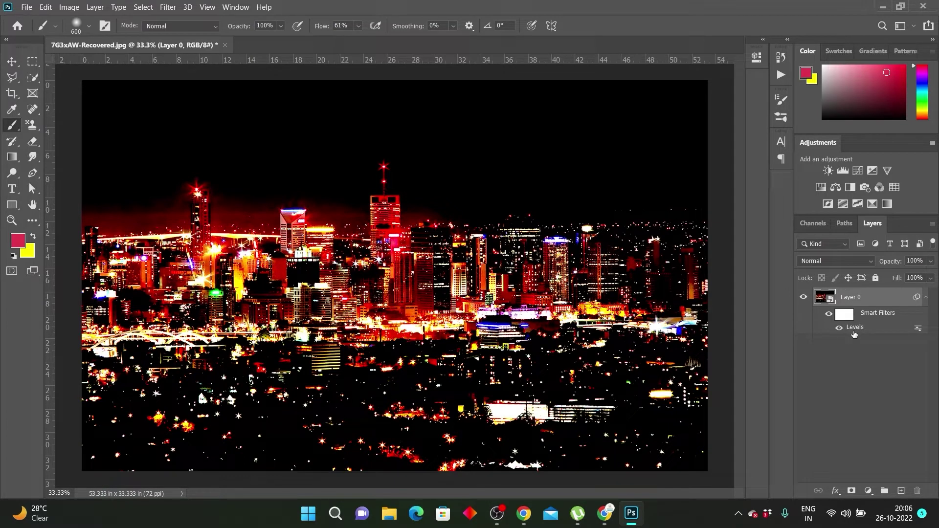
Step: Re-edit the Levels smart filter with a lower black input and raised midtones
{"action": "double_click", "coordinate": [855, 327]}
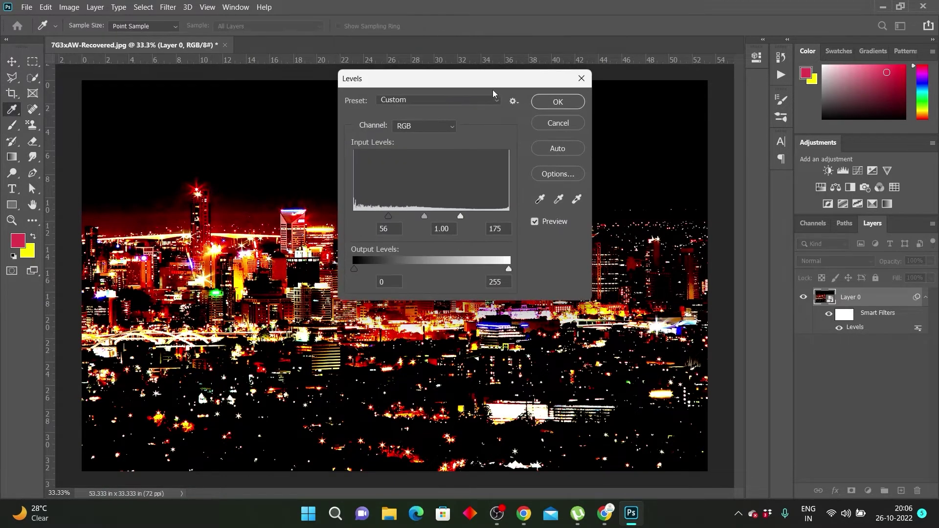
{"action": "left_click_drag", "start_coordinate": [487, 81], "coordinate": [509, 74]}
{"action": "mouse_move", "coordinate": [411, 211]}
{"action": "left_mouse_down"}
{"action": "mouse_move", "coordinate": [392, 211]}
{"action": "mouse_move", "coordinate": [515, 209]}
{"action": "mouse_move", "coordinate": [444, 210]}
{"action": "left_mouse_up"}
{"action": "left_click", "coordinate": [579, 95]}
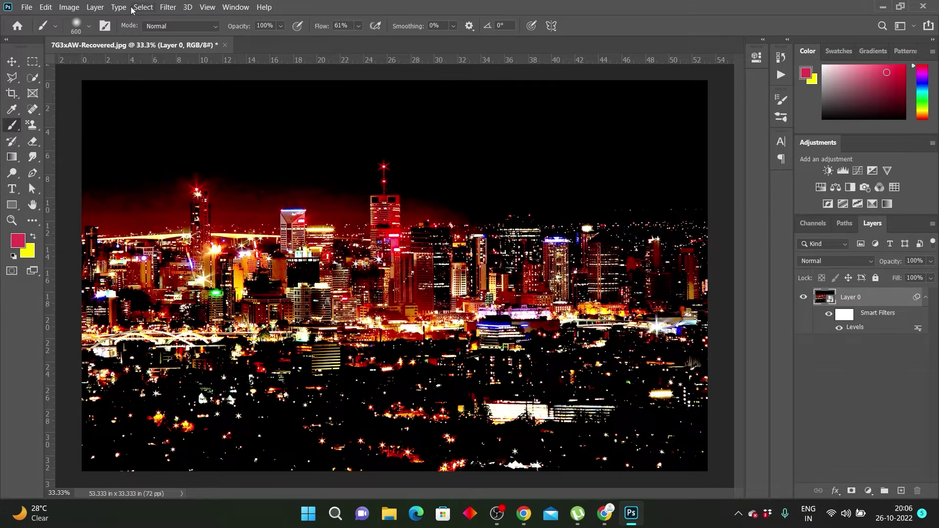
Step: Open and dismiss the Image menu and the photo layer's options without changes
{"action": "left_click", "coordinate": [69, 7]}
{"action": "left_click", "coordinate": [481, 4]}
{"action": "right_click", "coordinate": [864, 300]}
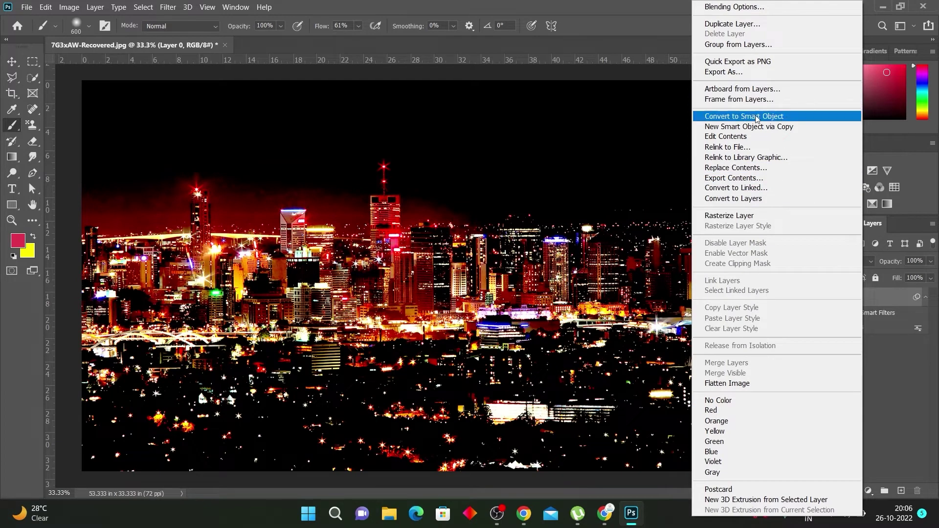
{"action": "left_click", "coordinate": [885, 404]}
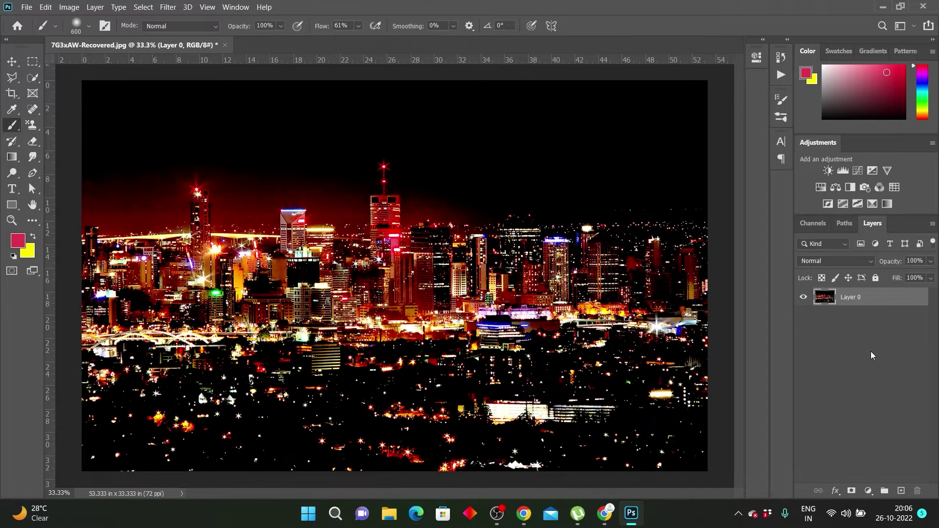
Step: Deselect the city layer and open Black & White 01.jpg from the File menu
{"action": "left_click", "coordinate": [875, 309]}
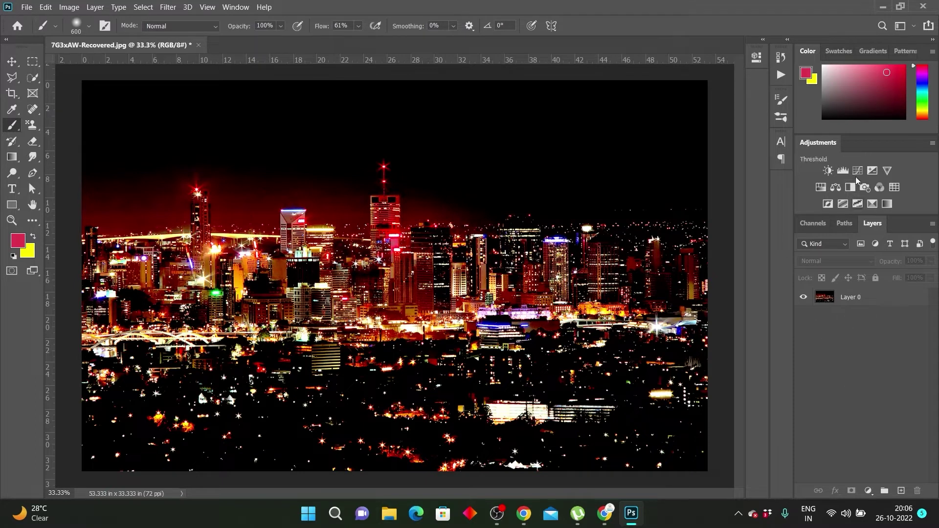
{"action": "left_click", "coordinate": [26, 7]}
{"action": "left_click", "coordinate": [40, 30]}
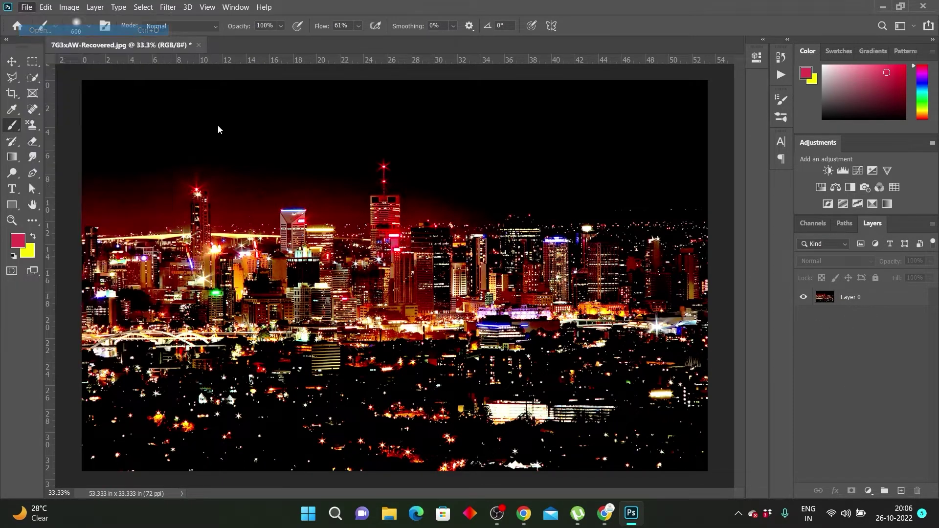
{"action": "left_click", "coordinate": [230, 118]}
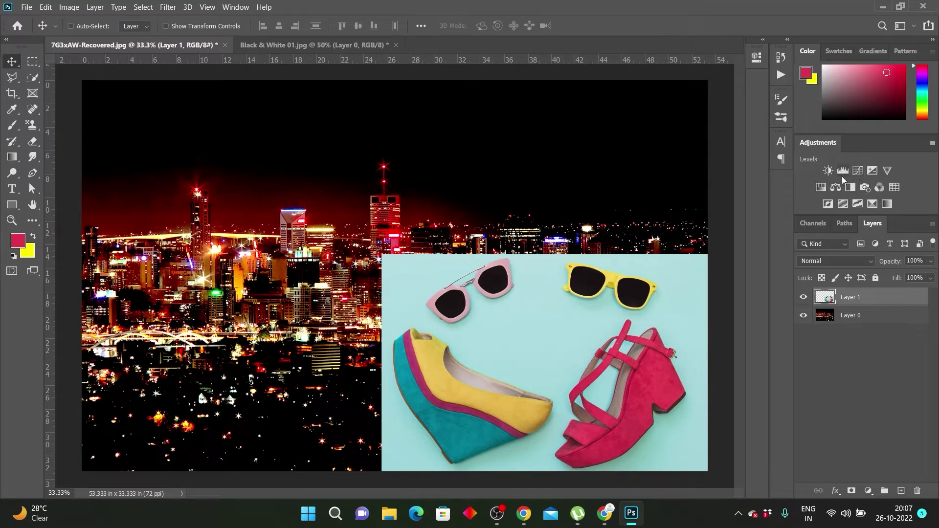
{"action": "left_click", "coordinate": [858, 172]}
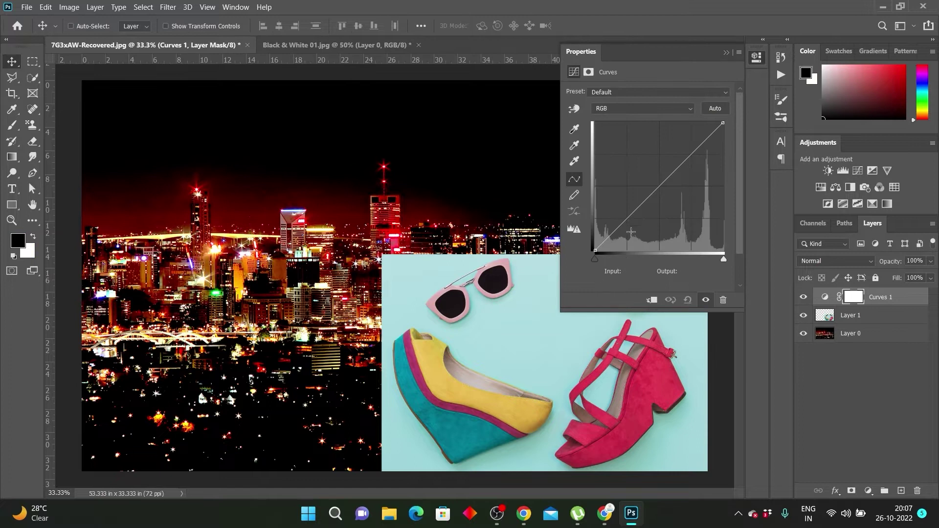
{"action": "left_click_drag", "start_coordinate": [628, 217], "coordinate": [633, 229]}
{"action": "left_click_drag", "start_coordinate": [681, 175], "coordinate": [679, 154]}
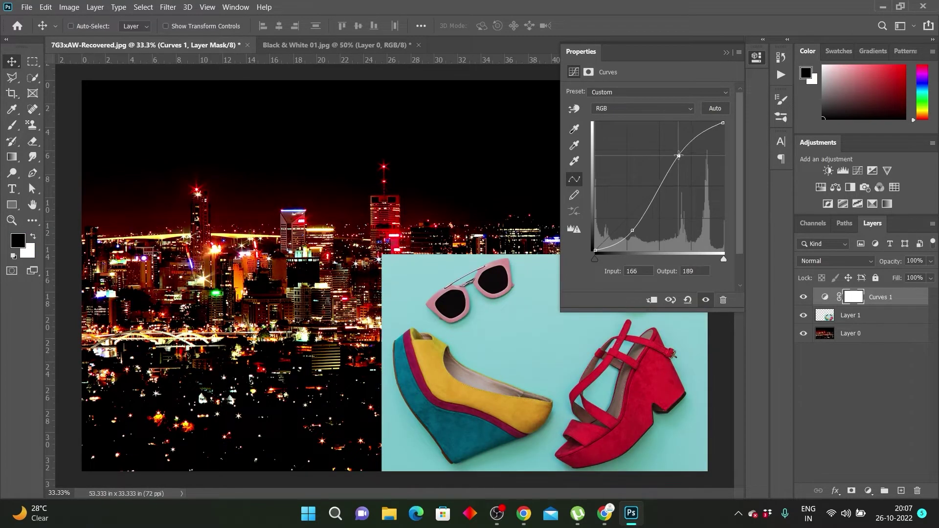
{"action": "left_click", "coordinate": [726, 52]}
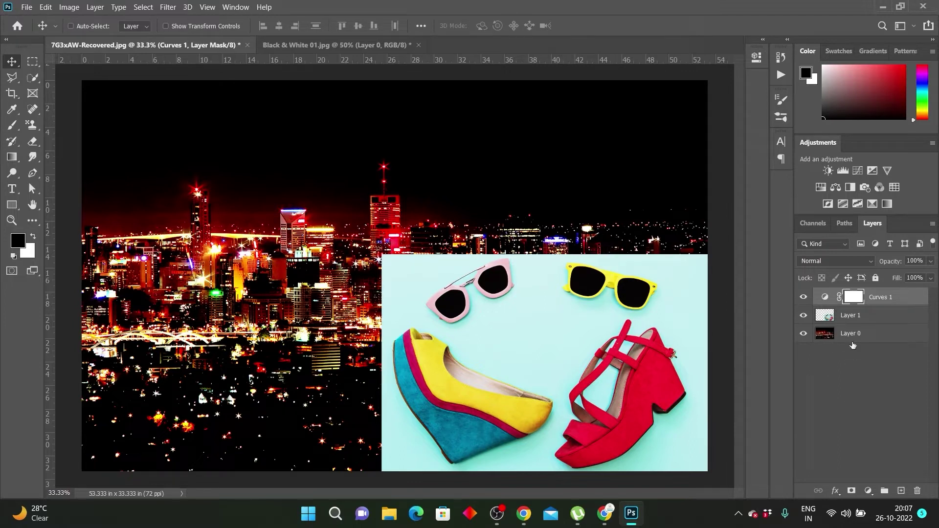
{"action": "left_click", "coordinate": [803, 297]}
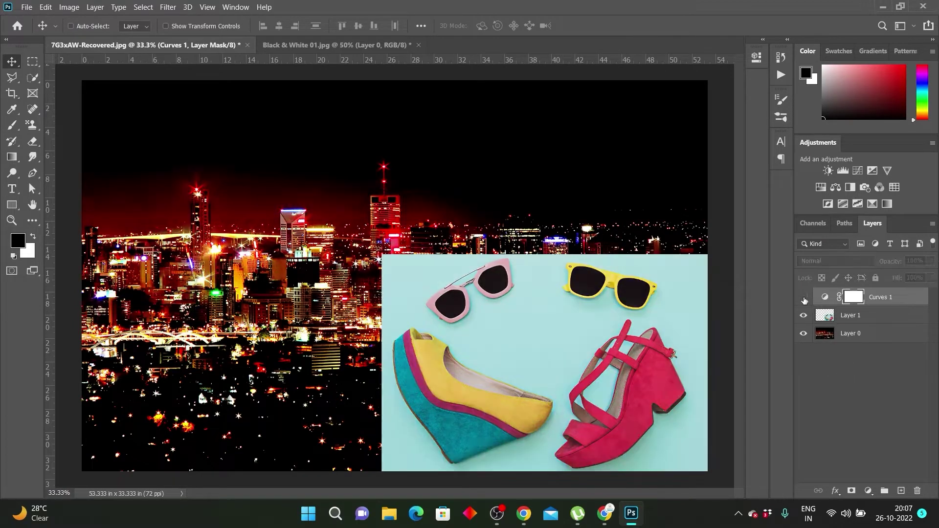
{"action": "left_click", "coordinate": [803, 297]}
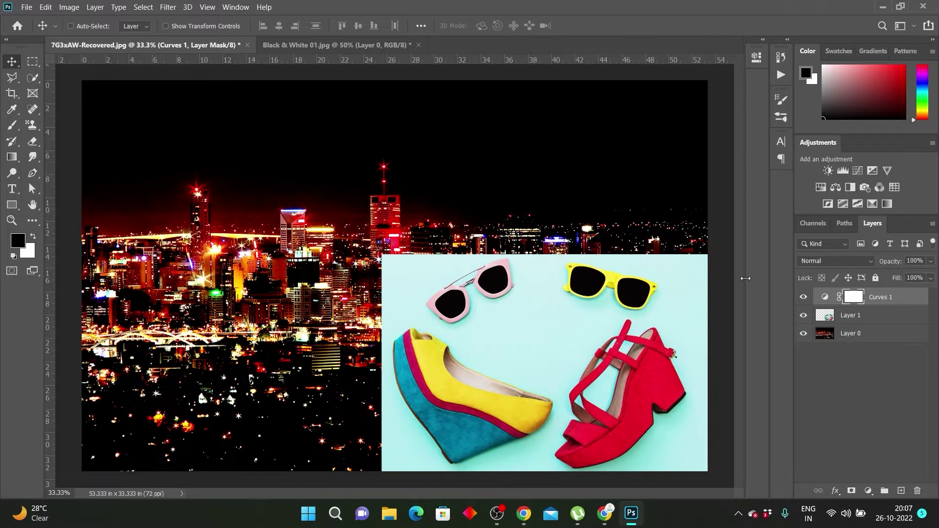
{"action": "left_click", "coordinate": [804, 297]}
{"action": "left_click", "coordinate": [803, 297]}
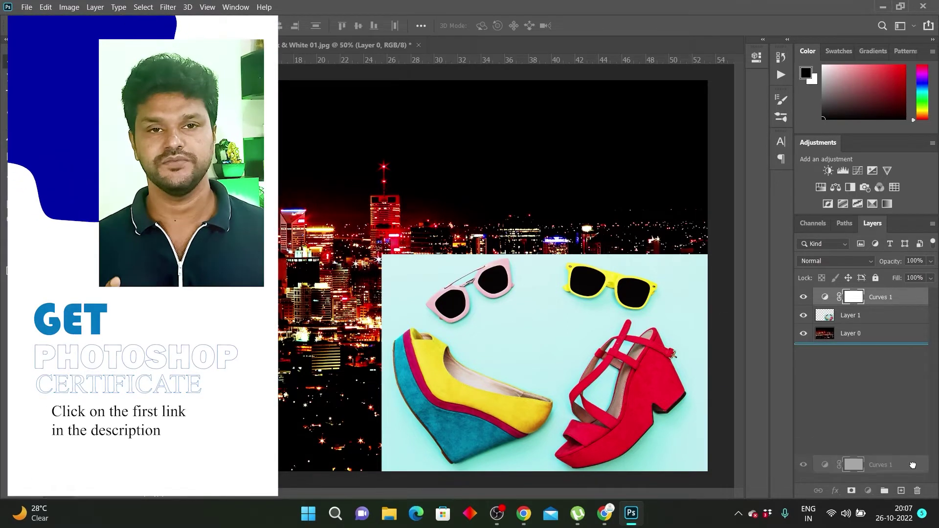
{"action": "key", "text": "Delete"}
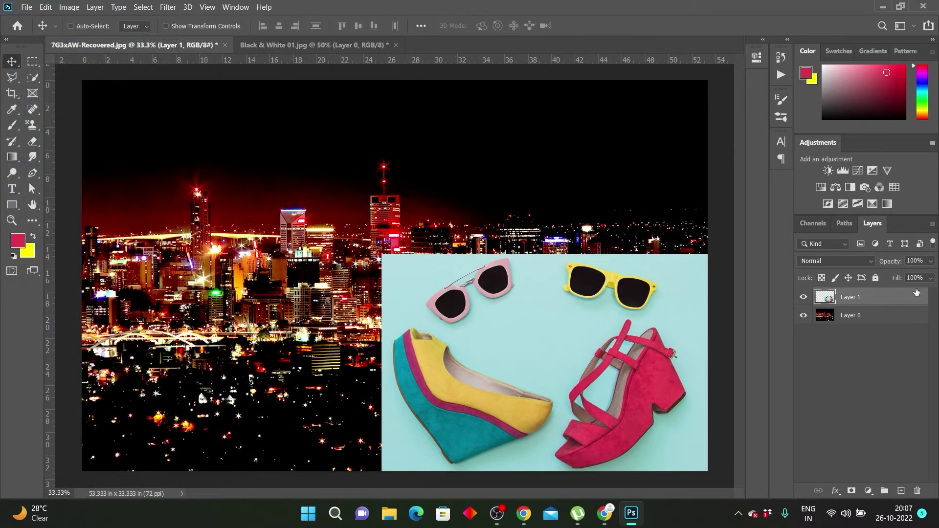
Step: Convert Layer 1 to a smart object and apply an S-shaped Curves smart filter
{"action": "right_click", "coordinate": [869, 299]}
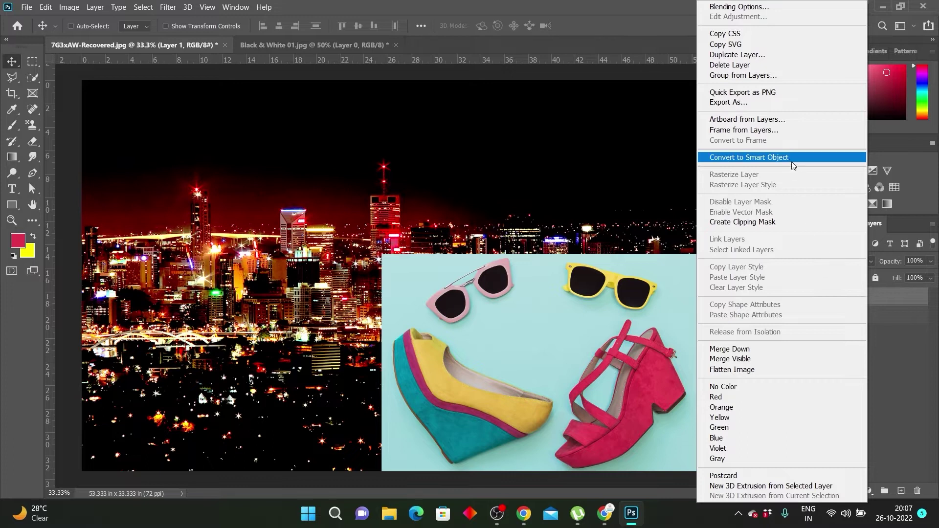
{"action": "left_click", "coordinate": [788, 159]}
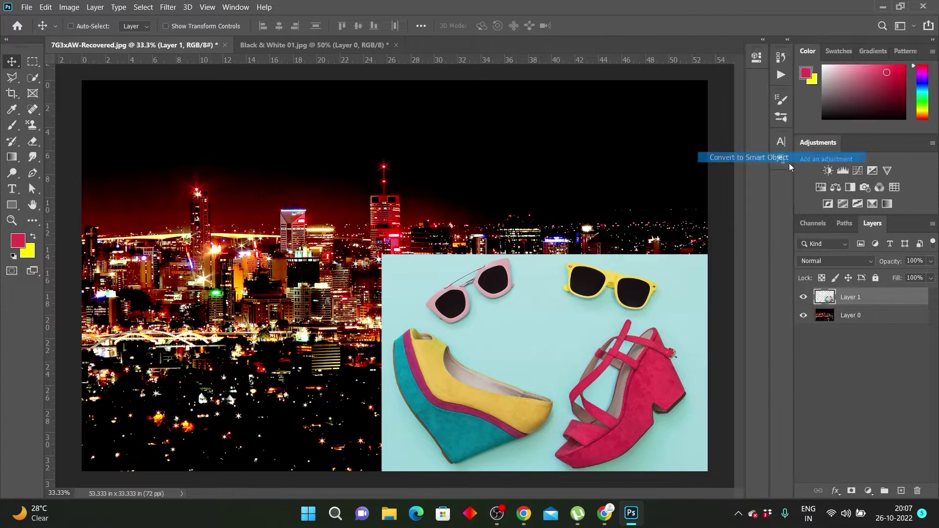
{"action": "left_click", "coordinate": [69, 8]}
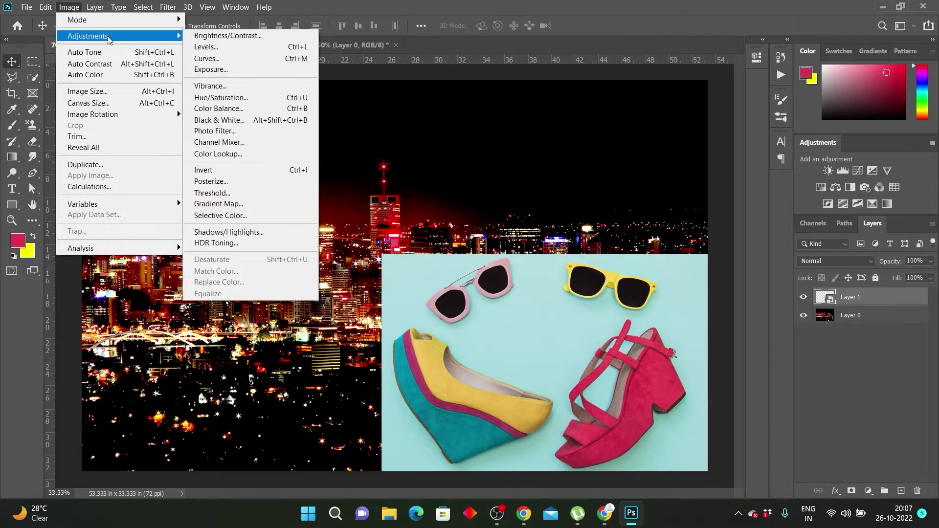
{"action": "left_click", "coordinate": [207, 58]}
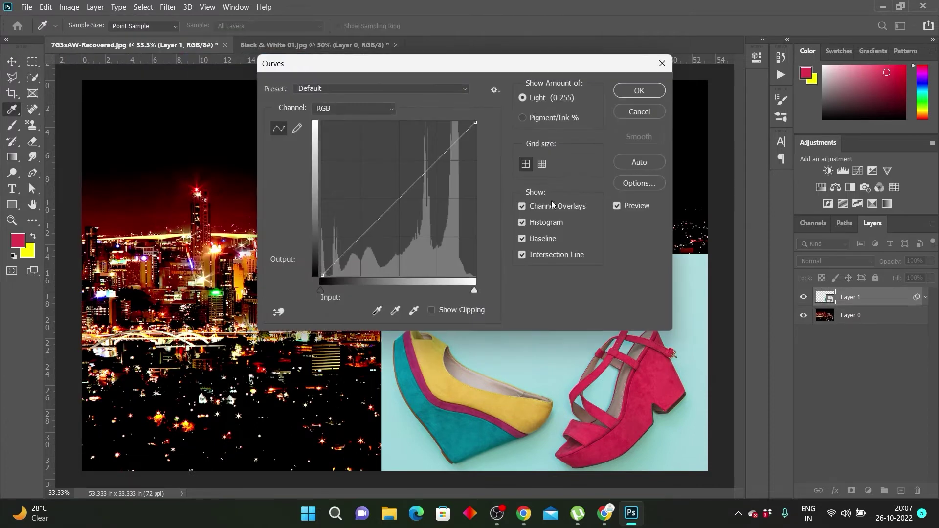
{"action": "left_click_drag", "start_coordinate": [360, 238], "coordinate": [361, 254]}
{"action": "left_click_drag", "start_coordinate": [440, 172], "coordinate": [433, 159]}
{"action": "left_click", "coordinate": [639, 90]}
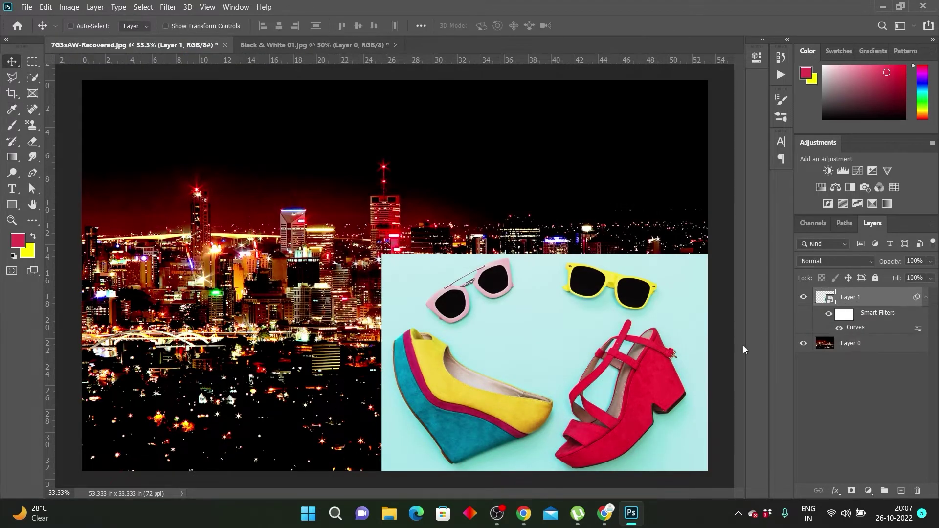
Step: Toggle the Curves smart filter off and on to compare the shoes photo
{"action": "left_click", "coordinate": [840, 328]}
{"action": "left_click", "coordinate": [839, 328]}
{"action": "left_click", "coordinate": [840, 328]}
{"action": "left_click", "coordinate": [840, 328]}
Step: Add a brightening Curves 1 adjustment layer above the shoes layer
{"action": "key", "text": "ctrl"}
{"action": "left_click", "coordinate": [69, 7]}
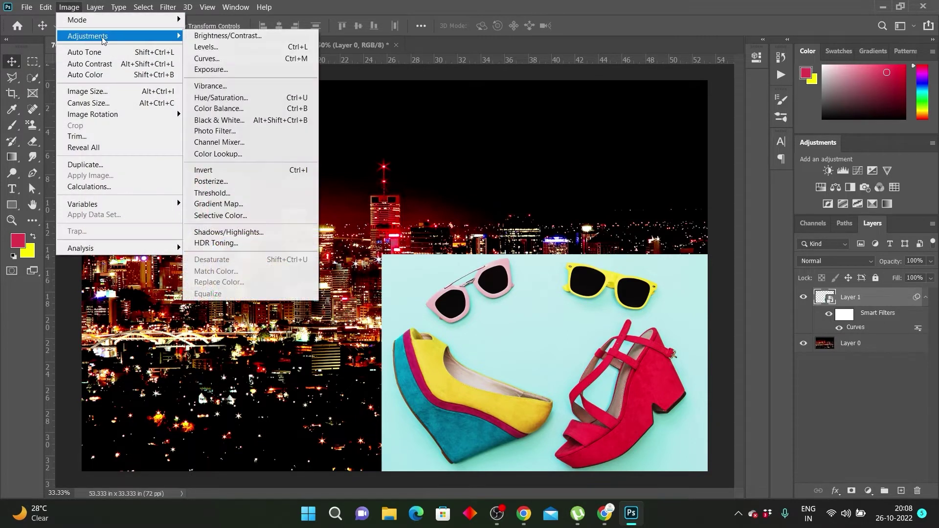
{"action": "left_click", "coordinate": [336, 7]}
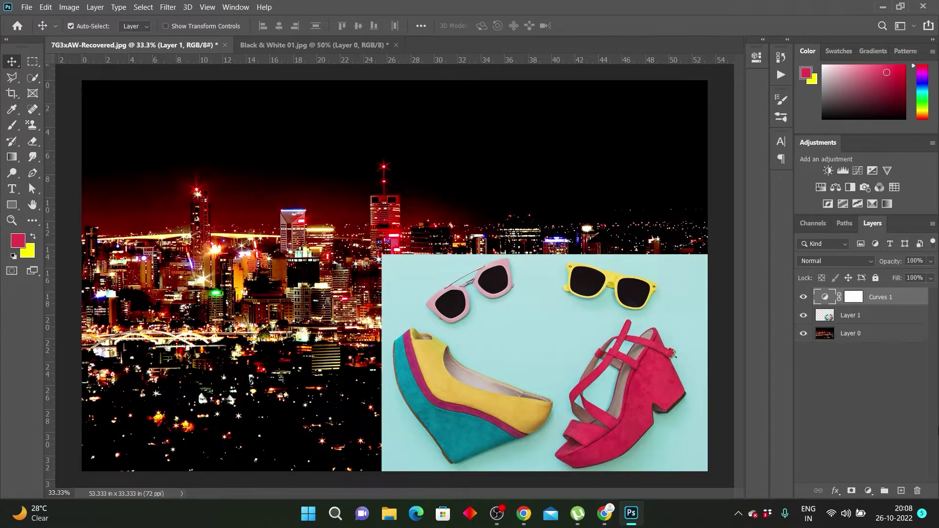
{"action": "mouse_move", "coordinate": [880, 297]}
{"action": "left_mouse_down"}
{"action": "mouse_move", "coordinate": [915, 471]}
{"action": "mouse_move", "coordinate": [807, 318]}
{"action": "left_mouse_up"}
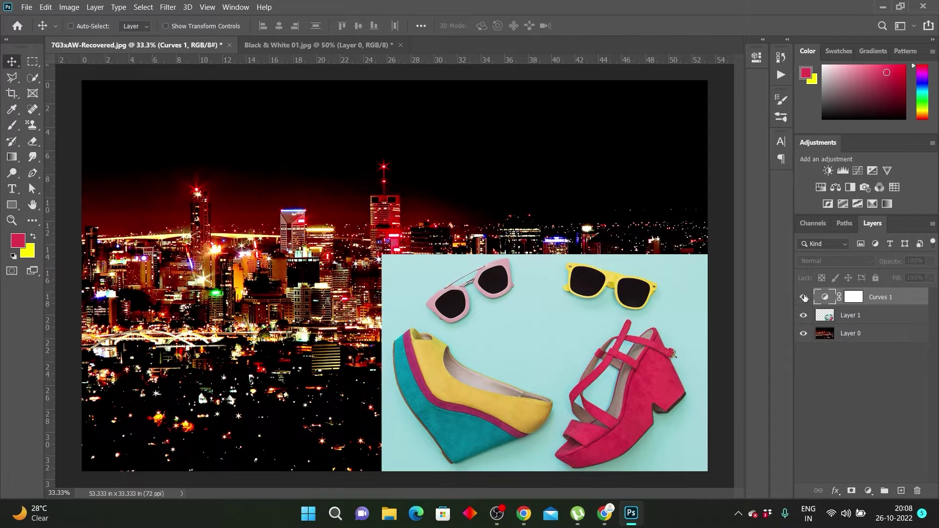
Step: Toggle Curves 1 visibility to compare the shoes with and without it
{"action": "left_click", "coordinate": [803, 296]}
{"action": "left_click", "coordinate": [803, 296]}
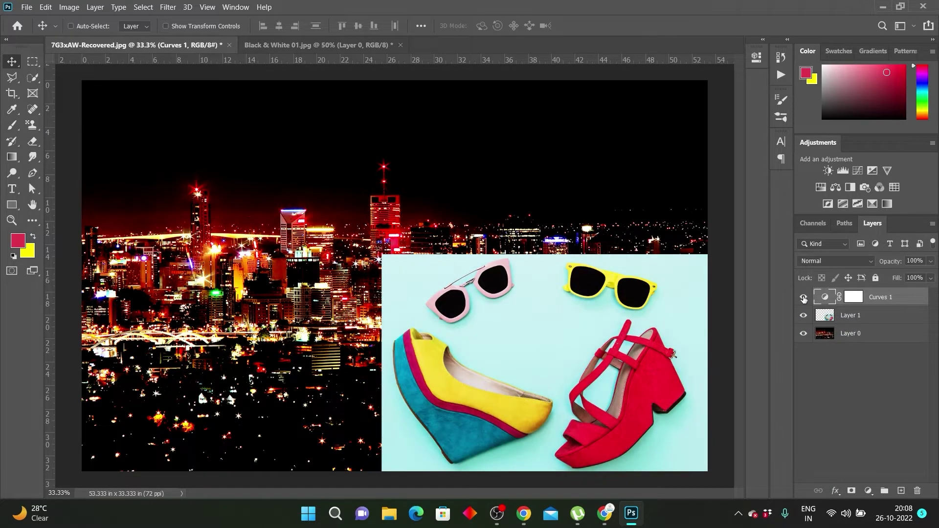
{"action": "left_click", "coordinate": [804, 297]}
{"action": "left_click", "coordinate": [89, 10]}
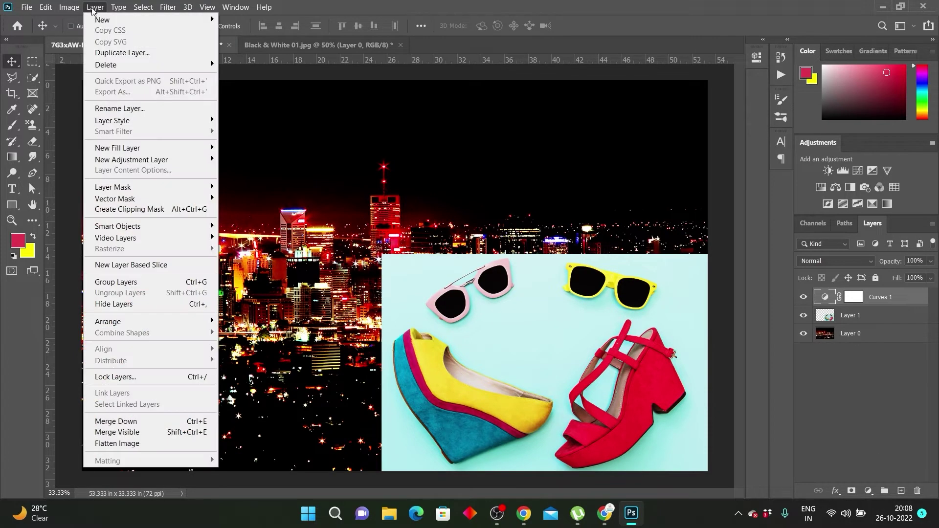
Step: Clip Curves 1 to the shoes layer, toggle it repeatedly to compare, then release the clip
{"action": "left_click", "coordinate": [132, 210]}
{"action": "left_click", "coordinate": [804, 297]}
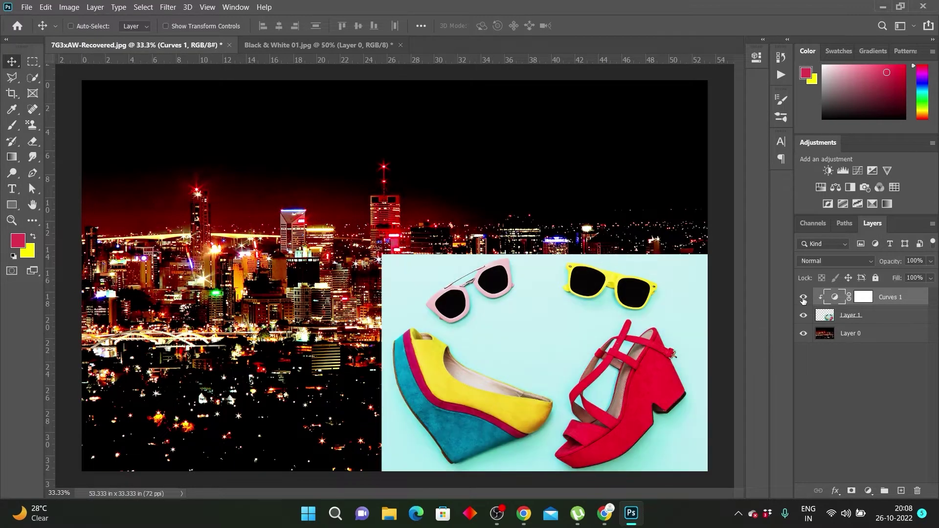
{"action": "left_click", "coordinate": [804, 298]}
{"action": "left_click", "coordinate": [804, 297]}
{"action": "left_click", "coordinate": [803, 297]}
{"action": "left_click", "coordinate": [803, 298]}
{"action": "left_click", "coordinate": [833, 305], "text": "alt"}
Step: Delete the Curves and shoes photo layers, then add a Levels adjustment layer over the city photo
{"action": "left_click", "coordinate": [808, 300], "text": "alt"}
{"action": "double_click", "coordinate": [803, 296]}
{"action": "left_click", "coordinate": [804, 297]}
{"action": "left_click_drag", "start_coordinate": [905, 297], "coordinate": [917, 490]}
{"action": "left_click_drag", "start_coordinate": [915, 305], "coordinate": [917, 491]}
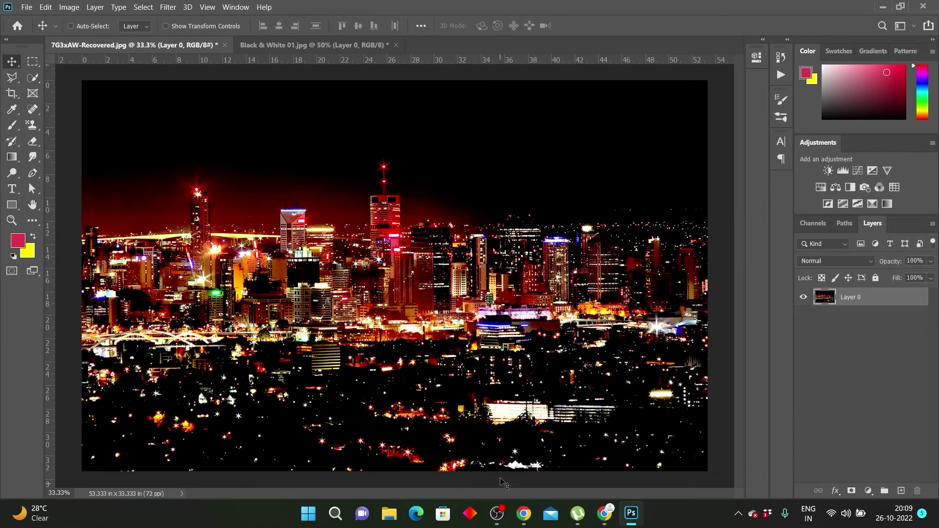
{"action": "left_click", "coordinate": [843, 170]}
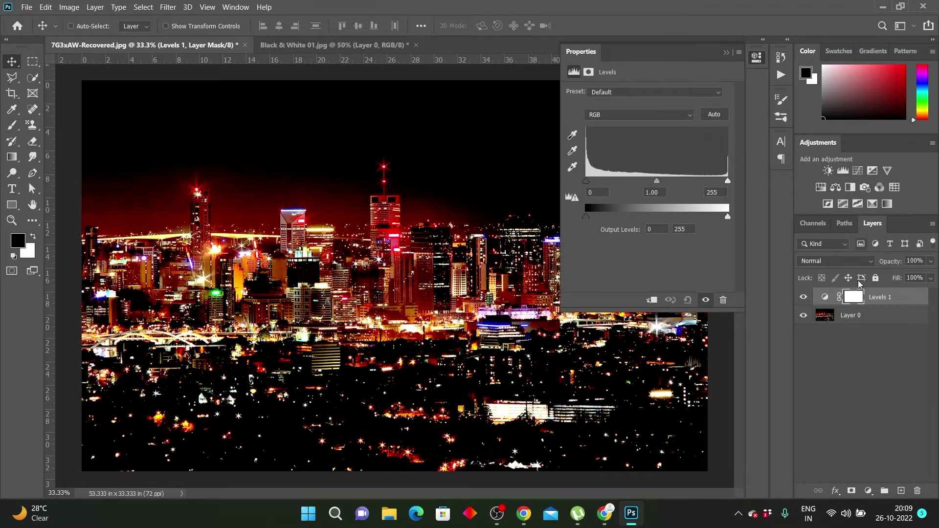
{"action": "left_click", "coordinate": [804, 298]}
Step: Experiment with the Levels black input slider, raising and lowering it to compare shadow depth
{"action": "left_click_drag", "start_coordinate": [586, 183], "coordinate": [587, 183]}
{"action": "left_click_drag", "start_coordinate": [588, 181], "coordinate": [582, 178]}
{"action": "key", "text": "ctrl"}
{"action": "left_click_drag", "start_coordinate": [587, 181], "coordinate": [622, 183]}
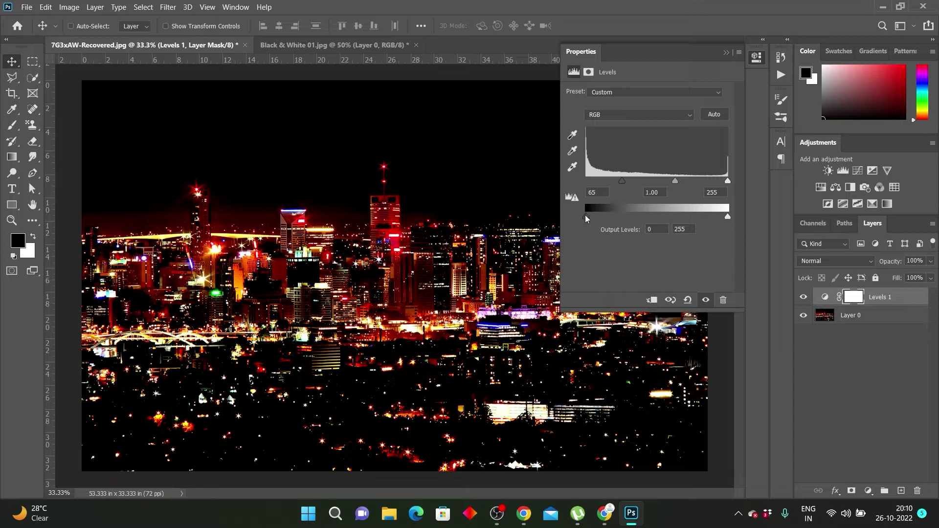
{"action": "key", "text": "ctrl"}
{"action": "left_click_drag", "start_coordinate": [625, 183], "coordinate": [585, 187]}
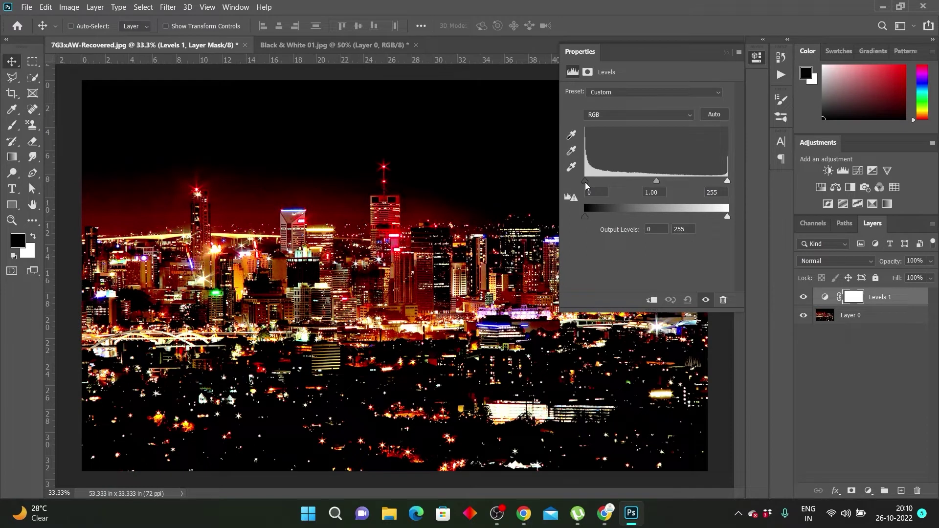
{"action": "left_click_drag", "start_coordinate": [585, 182], "coordinate": [616, 181]}
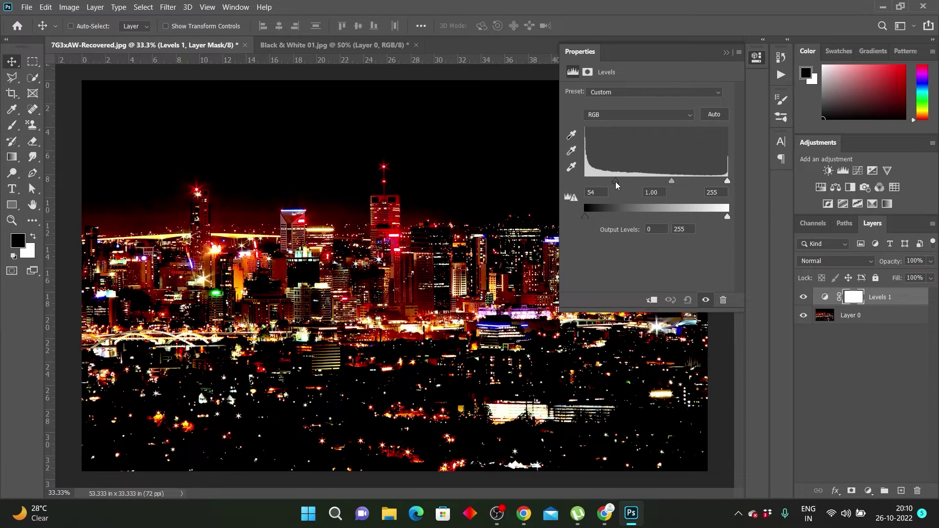
{"action": "key", "text": "ctrl"}
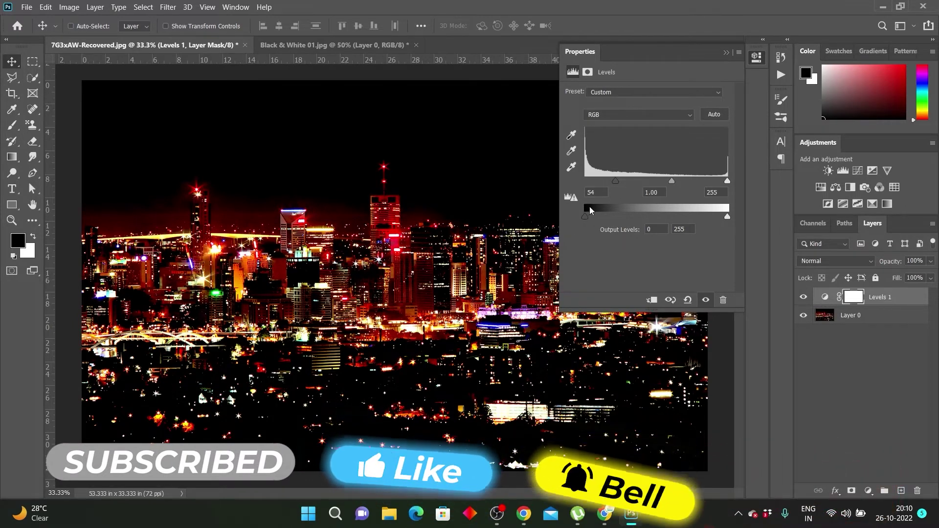
Step: Push the Levels black point up to 252 as a test, then reset Levels 1 to defaults
{"action": "left_click_drag", "start_coordinate": [615, 181], "coordinate": [586, 181]}
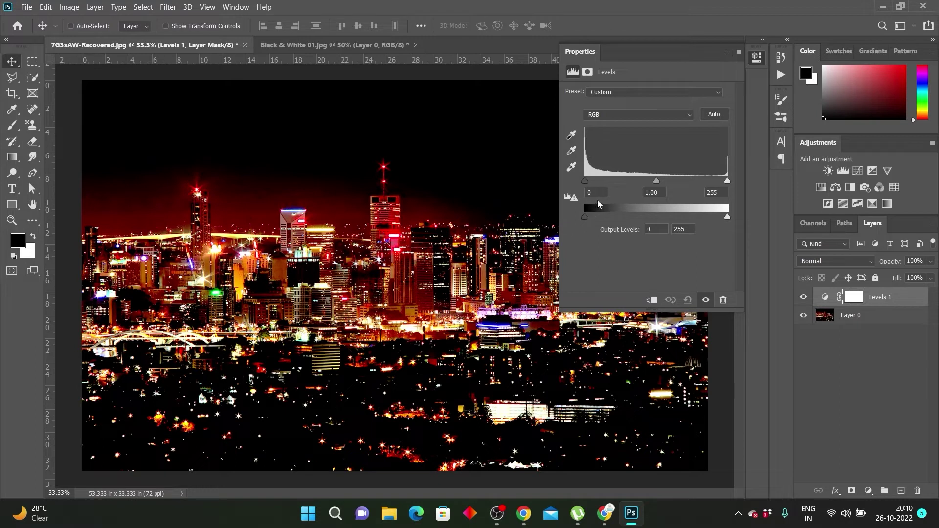
{"action": "left_click_drag", "start_coordinate": [586, 181], "coordinate": [659, 181]}
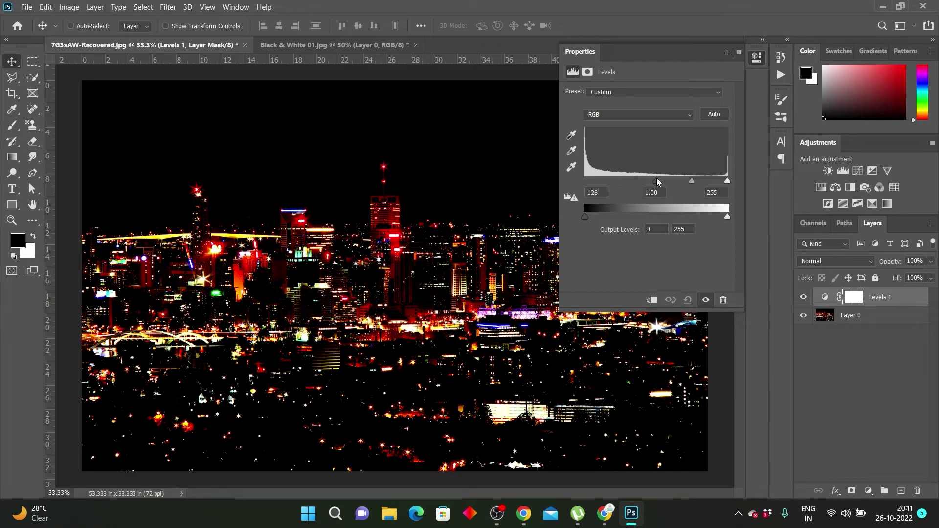
{"action": "key", "text": "ctrl"}
{"action": "left_click_drag", "start_coordinate": [577, 117], "coordinate": [664, 196]}
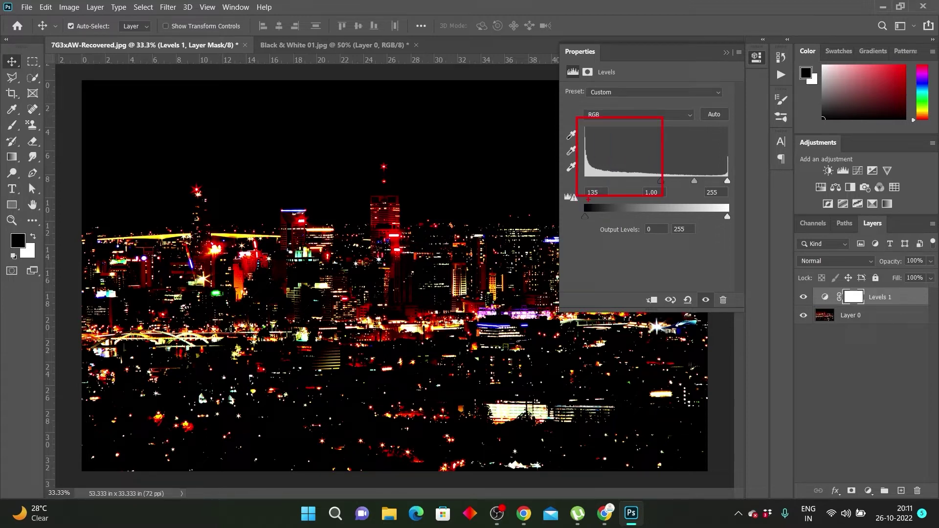
{"action": "left_click_drag", "start_coordinate": [577, 198], "coordinate": [596, 225]}
{"action": "key", "text": "Escape"}
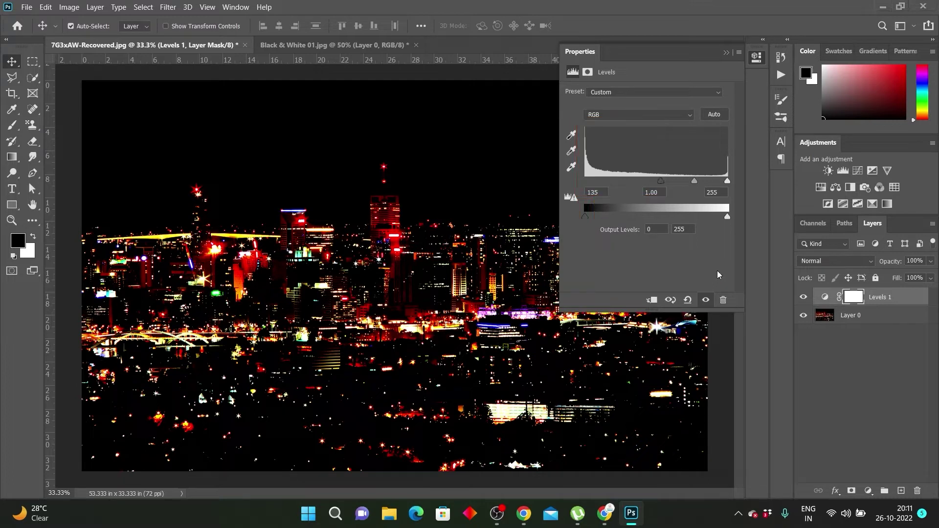
{"action": "left_click_drag", "start_coordinate": [661, 181], "coordinate": [732, 179]}
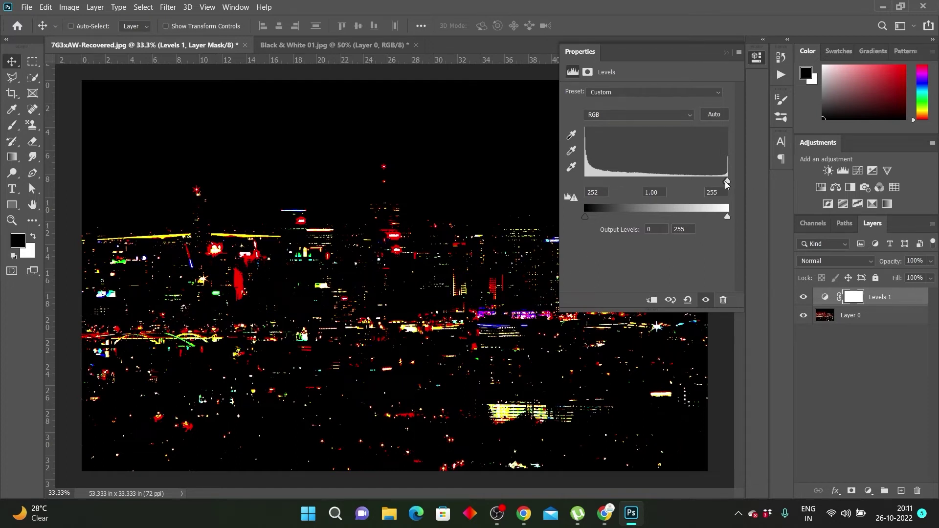
{"action": "left_click_drag", "start_coordinate": [726, 181], "coordinate": [693, 181]}
{"action": "left_click", "coordinate": [687, 299]}
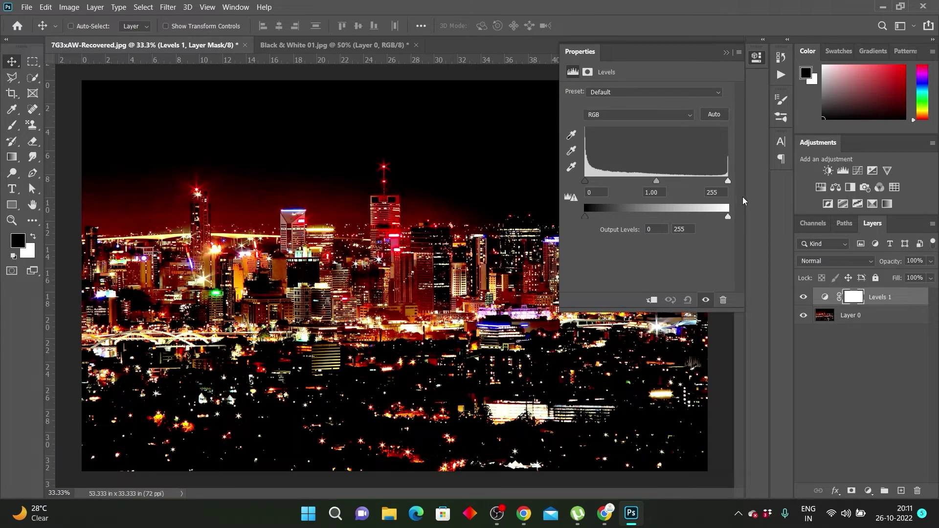
Step: Experiment with the Levels sliders, ending with midtones at 1.27 and output black at 54
{"action": "left_click", "coordinate": [729, 181]}
{"action": "left_click_drag", "start_coordinate": [729, 180], "coordinate": [652, 185]}
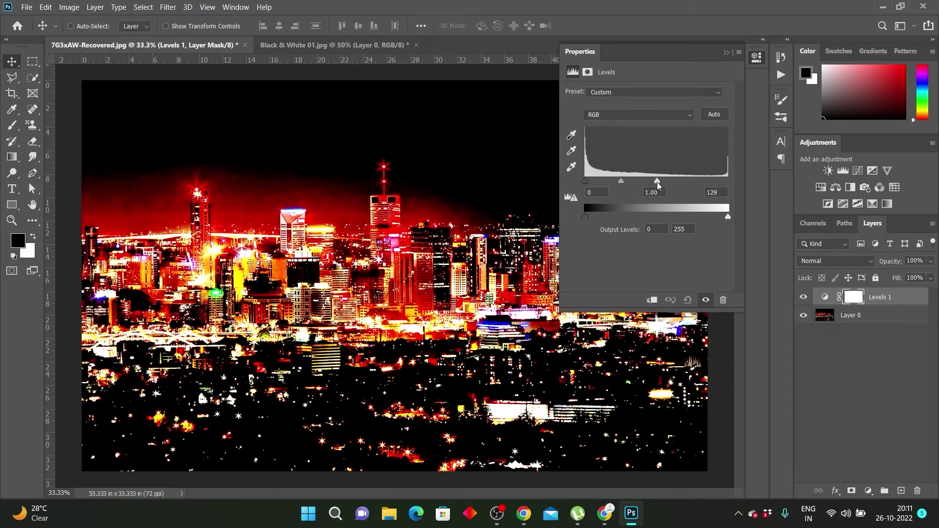
{"action": "mouse_move", "coordinate": [650, 183]}
{"action": "left_mouse_down"}
{"action": "mouse_move", "coordinate": [582, 187]}
{"action": "mouse_move", "coordinate": [802, 178]}
{"action": "mouse_move", "coordinate": [542, 189]}
{"action": "mouse_move", "coordinate": [774, 178]}
{"action": "mouse_move", "coordinate": [546, 181]}
{"action": "mouse_move", "coordinate": [756, 174]}
{"action": "left_mouse_up"}
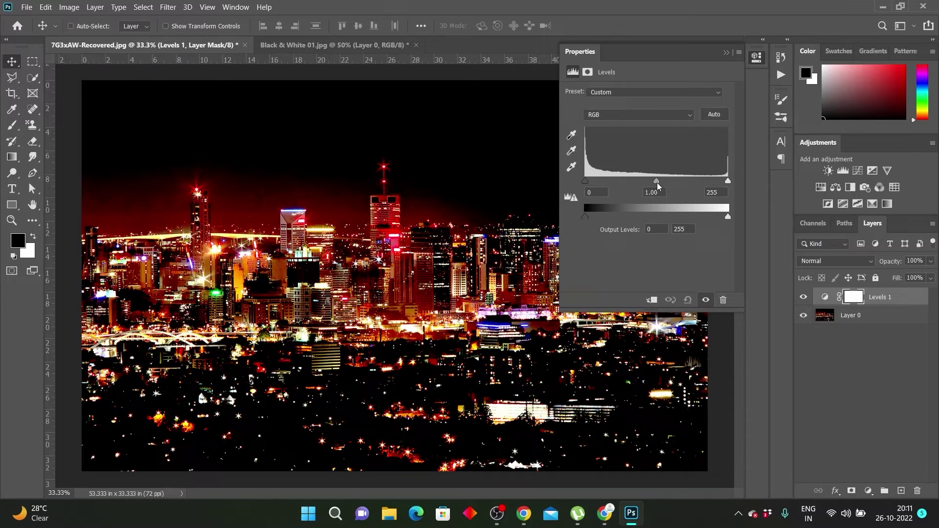
{"action": "mouse_move", "coordinate": [656, 181]}
{"action": "left_mouse_down"}
{"action": "mouse_move", "coordinate": [595, 183]}
{"action": "mouse_move", "coordinate": [751, 165]}
{"action": "mouse_move", "coordinate": [645, 176]}
{"action": "left_mouse_up"}
{"action": "mouse_move", "coordinate": [586, 182]}
{"action": "left_mouse_down"}
{"action": "mouse_move", "coordinate": [624, 179]}
{"action": "mouse_move", "coordinate": [563, 181]}
{"action": "left_mouse_up"}
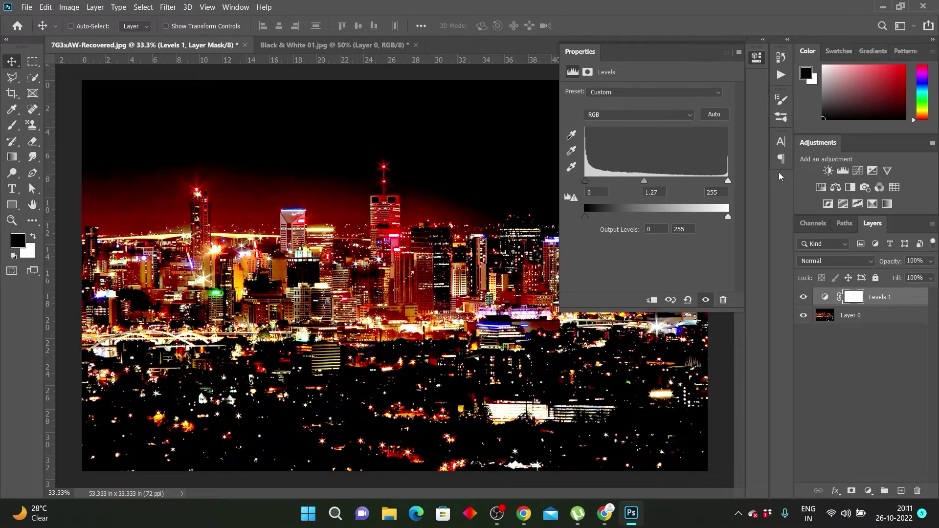
{"action": "mouse_move", "coordinate": [728, 181]}
{"action": "left_mouse_down"}
{"action": "mouse_move", "coordinate": [658, 191]}
{"action": "mouse_move", "coordinate": [734, 185]}
{"action": "left_mouse_up"}
{"action": "left_click_drag", "start_coordinate": [584, 217], "coordinate": [591, 219]}
{"action": "left_click_drag", "start_coordinate": [586, 217], "coordinate": [615, 218]}
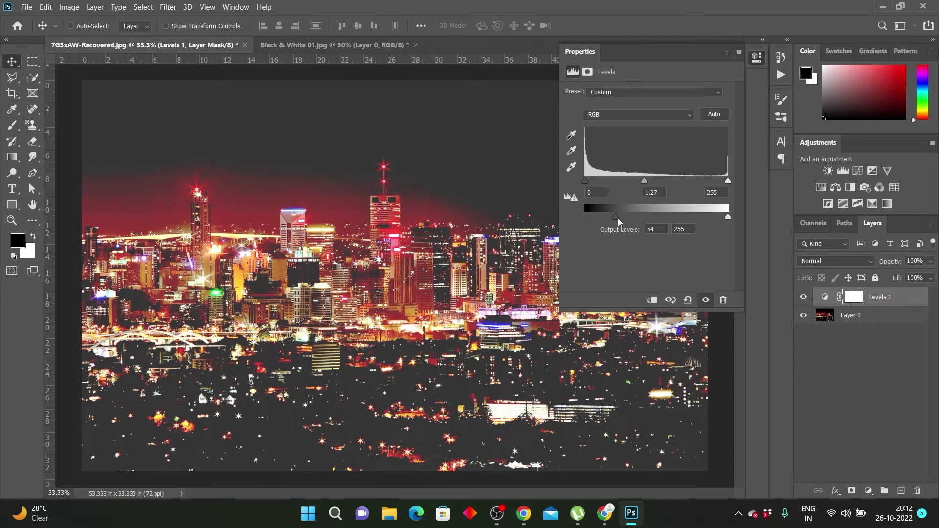
{"action": "double_click", "coordinate": [656, 229]}
{"action": "left_click_drag", "start_coordinate": [615, 218], "coordinate": [684, 216]}
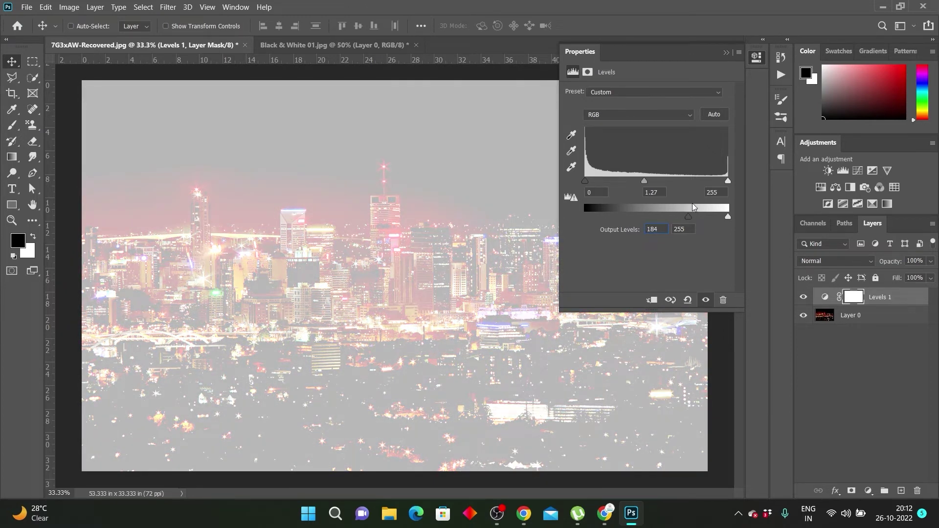
{"action": "key", "text": "ctrl"}
{"action": "left_click_drag", "start_coordinate": [687, 217], "coordinate": [588, 211]}
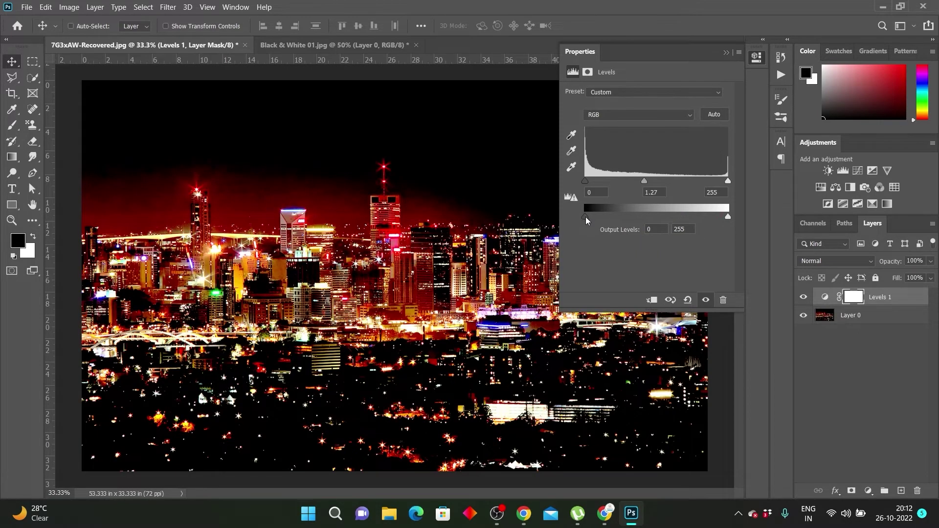
{"action": "left_click_drag", "start_coordinate": [589, 219], "coordinate": [727, 219]}
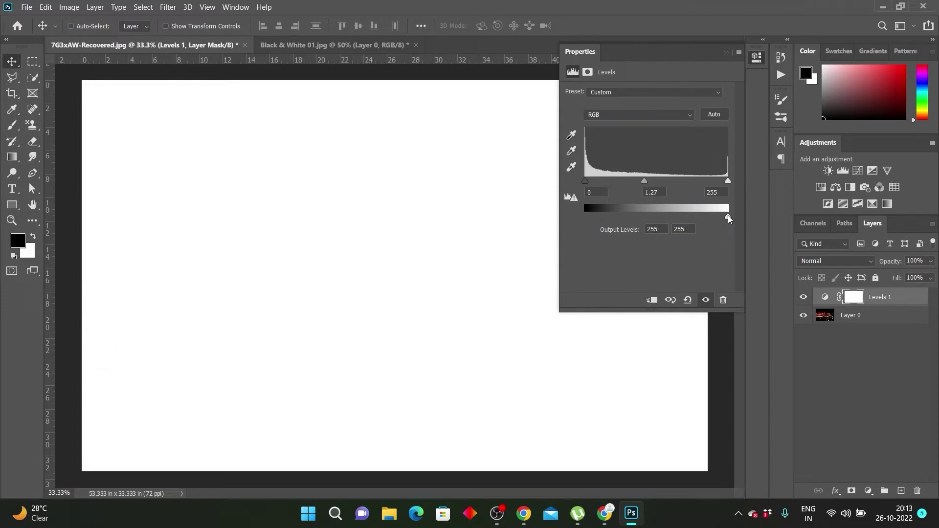
{"action": "mouse_move", "coordinate": [727, 215]}
{"action": "left_mouse_down"}
{"action": "mouse_move", "coordinate": [700, 216]}
{"action": "mouse_move", "coordinate": [746, 214]}
{"action": "left_mouse_up"}
{"action": "left_click_drag", "start_coordinate": [728, 216], "coordinate": [584, 216]}
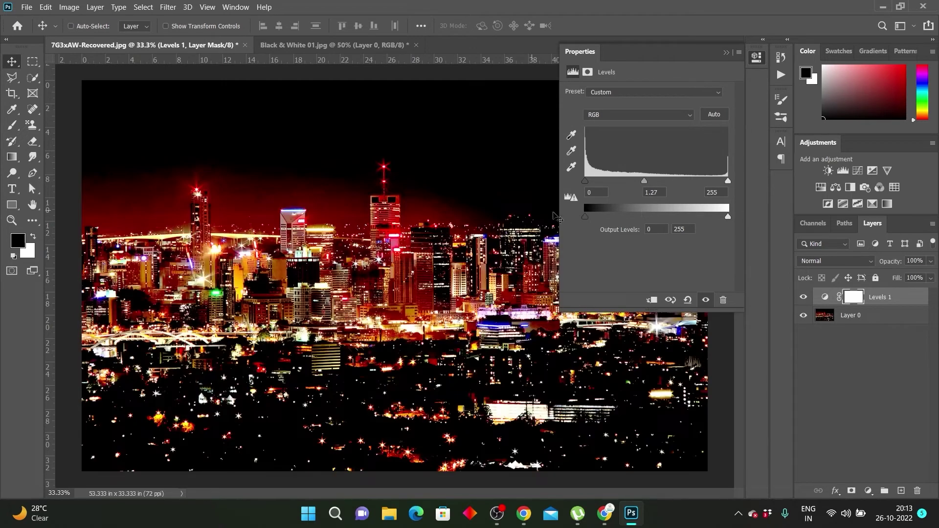
{"action": "left_click_drag", "start_coordinate": [728, 218], "coordinate": [636, 215]}
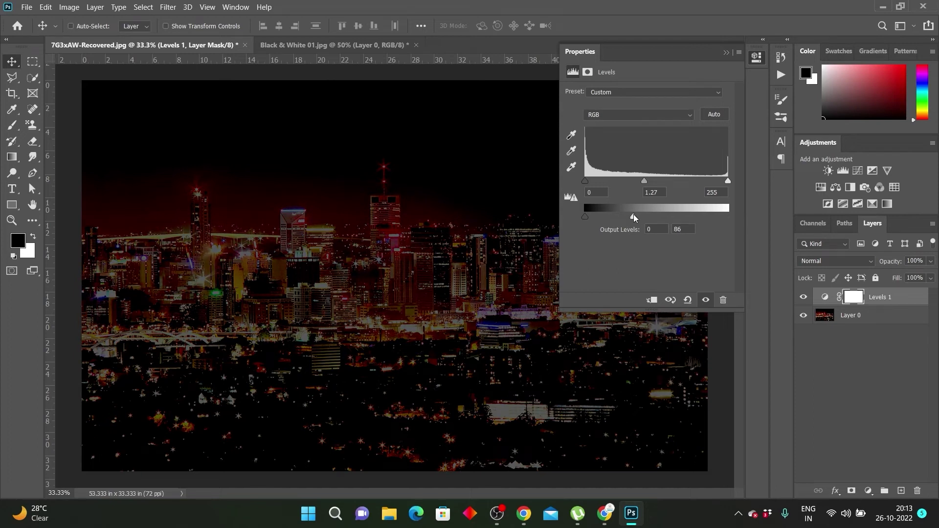
{"action": "left_click_drag", "start_coordinate": [630, 214], "coordinate": [733, 216]}
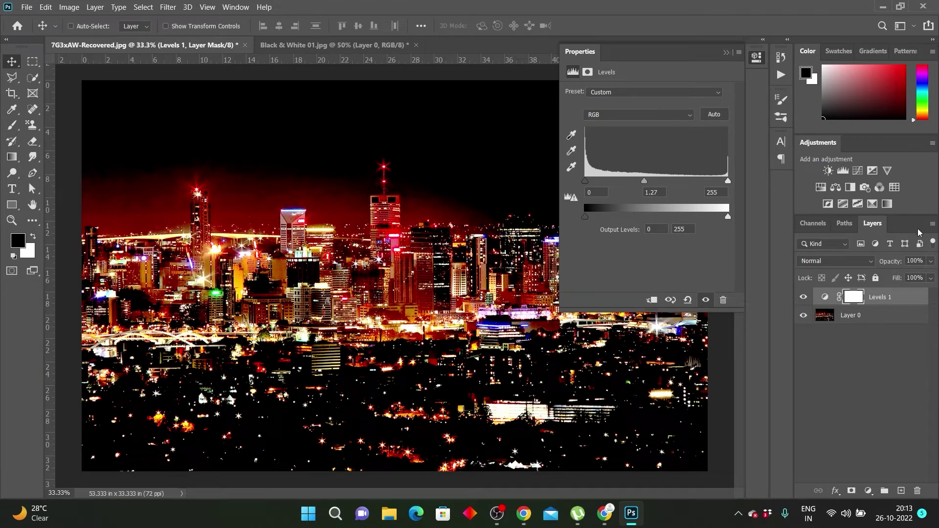
Step: Add a Curves 1 layer and test its endpoints, then hide it and keep Levels 1 visible
{"action": "left_click", "coordinate": [858, 171]}
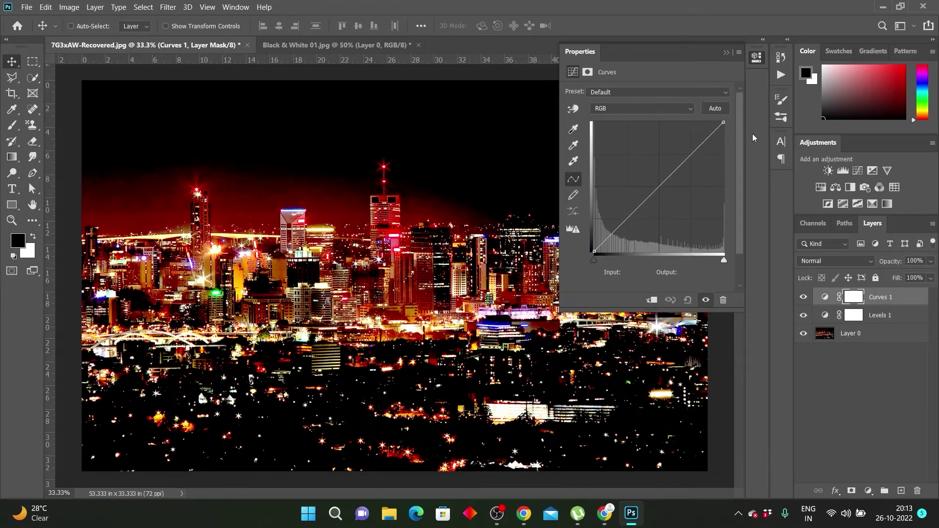
{"action": "left_click", "coordinate": [803, 316]}
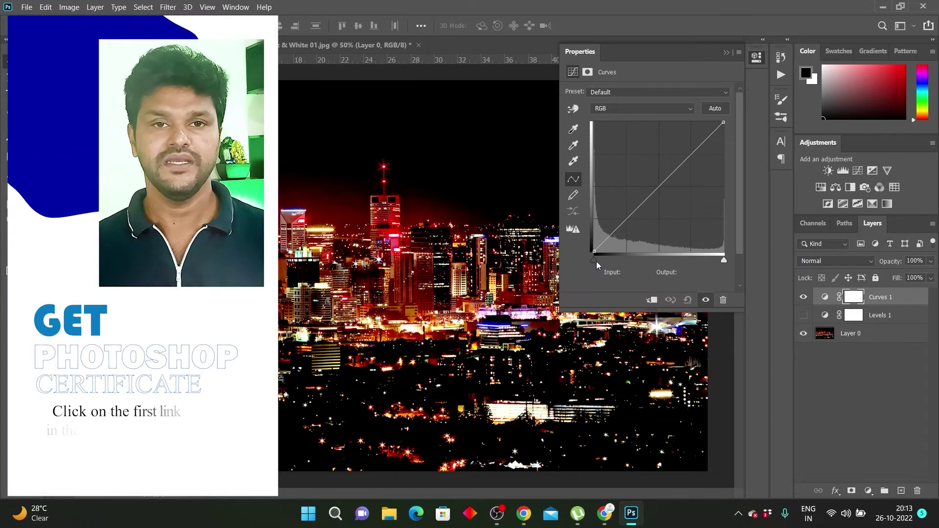
{"action": "mouse_move", "coordinate": [594, 260]}
{"action": "left_mouse_down"}
{"action": "mouse_move", "coordinate": [741, 260]}
{"action": "mouse_move", "coordinate": [614, 263]}
{"action": "left_mouse_up"}
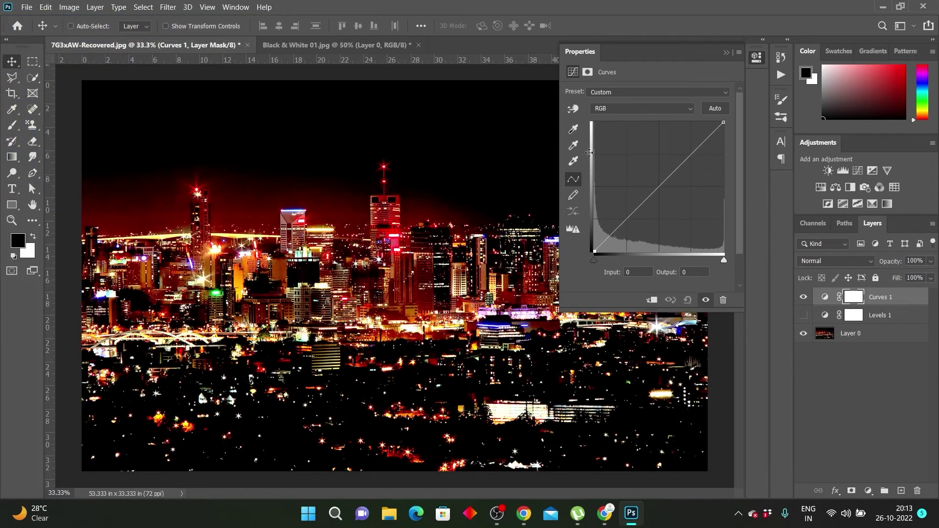
{"action": "mouse_move", "coordinate": [724, 260]}
{"action": "left_mouse_down"}
{"action": "mouse_move", "coordinate": [595, 259]}
{"action": "mouse_move", "coordinate": [761, 250]}
{"action": "left_mouse_up"}
{"action": "left_click", "coordinate": [726, 52]}
{"action": "left_click", "coordinate": [804, 297]}
{"action": "left_click", "coordinate": [803, 315]}
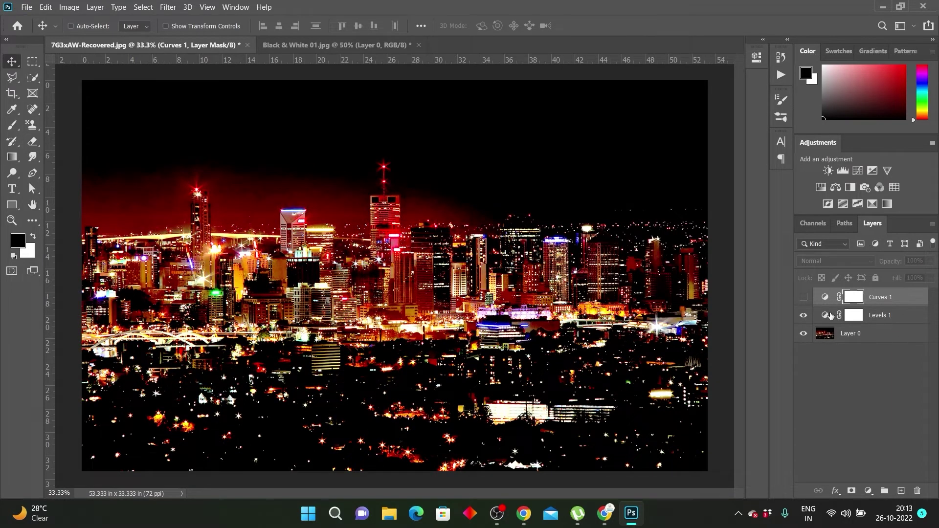
Step: Set the Levels 1 midtones to 0.64, then hide Levels 1 and show Curves 1
{"action": "double_click", "coordinate": [830, 316]}
{"action": "mouse_move", "coordinate": [590, 184]}
{"action": "left_mouse_down"}
{"action": "mouse_move", "coordinate": [726, 188]}
{"action": "mouse_move", "coordinate": [560, 193]}
{"action": "left_mouse_up"}
{"action": "left_click_drag", "start_coordinate": [729, 181], "coordinate": [774, 186]}
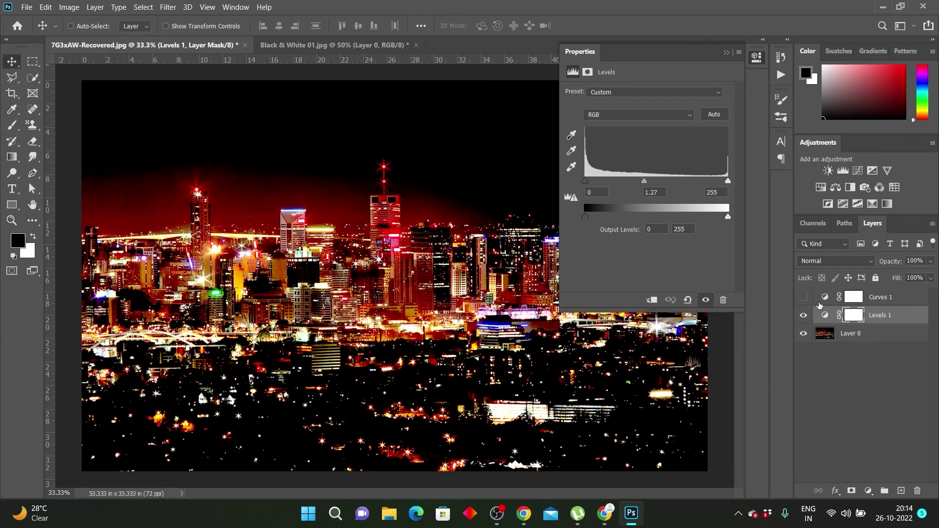
{"action": "left_click_drag", "start_coordinate": [644, 181], "coordinate": [653, 181]}
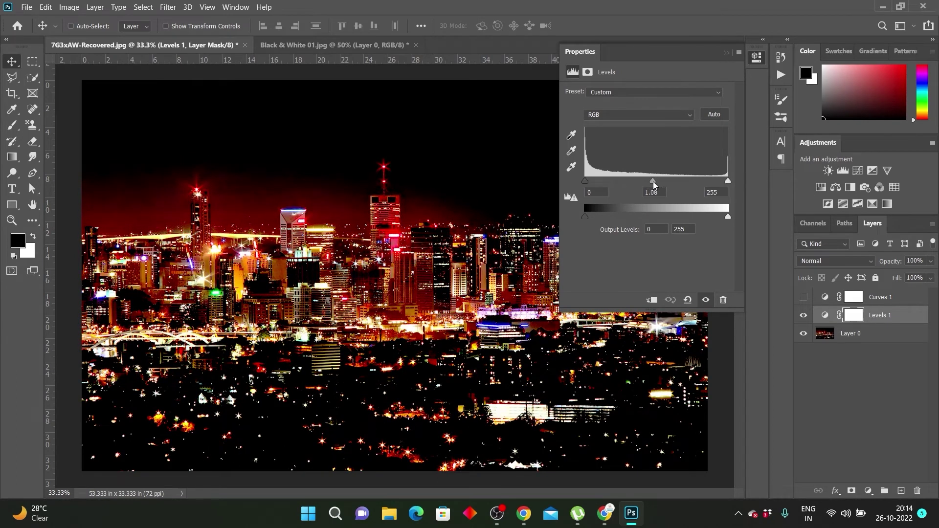
{"action": "mouse_move", "coordinate": [659, 181]}
{"action": "left_mouse_down"}
{"action": "mouse_move", "coordinate": [671, 181]}
{"action": "mouse_move", "coordinate": [658, 181]}
{"action": "left_mouse_up"}
{"action": "left_click", "coordinate": [806, 231]}
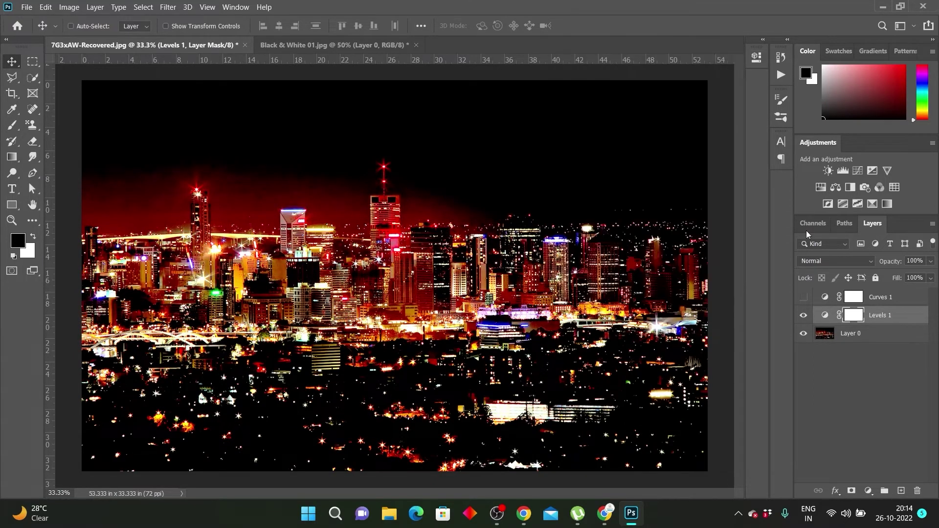
{"action": "left_click", "coordinate": [803, 315]}
{"action": "left_click", "coordinate": [803, 297]}
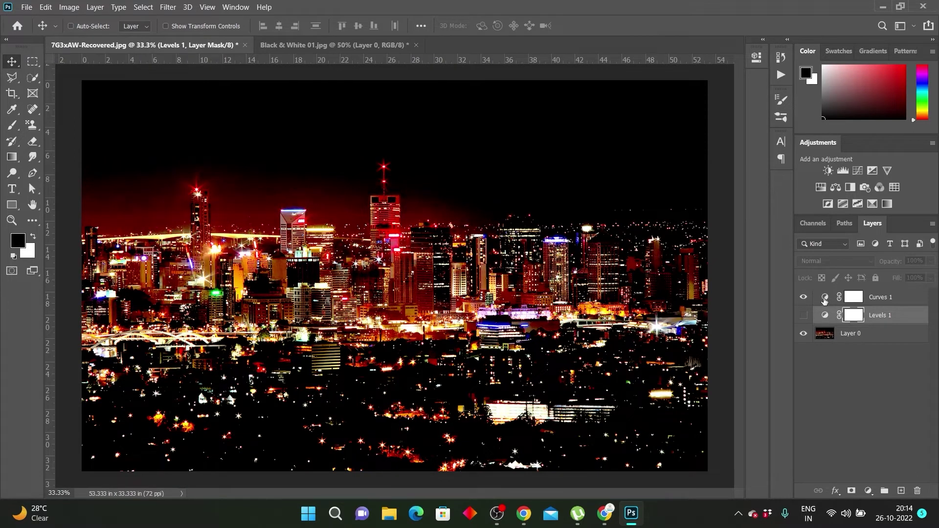
Step: Add a midpoint to Curves 1 and leave it nearly straight, then show Levels 1 instead
{"action": "double_click", "coordinate": [825, 298]}
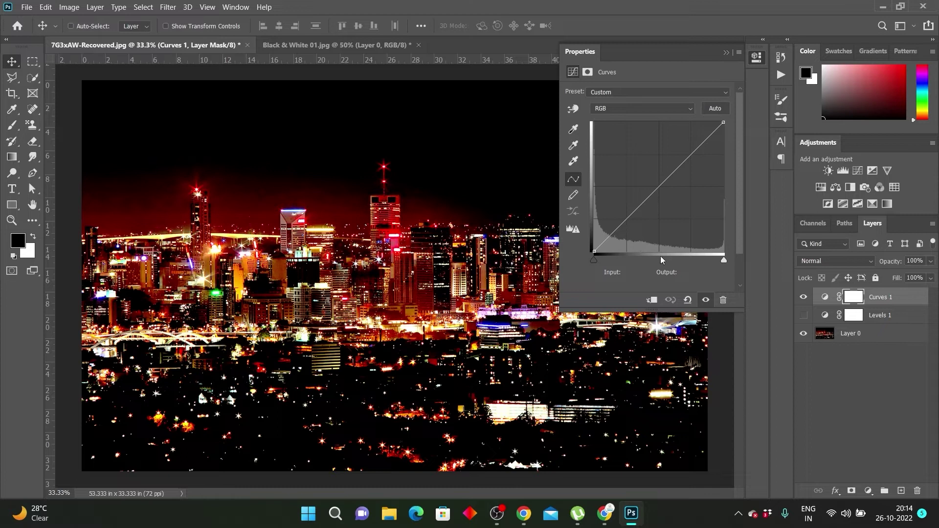
{"action": "left_click", "coordinate": [659, 187]}
{"action": "left_click_drag", "start_coordinate": [659, 187], "coordinate": [620, 188]}
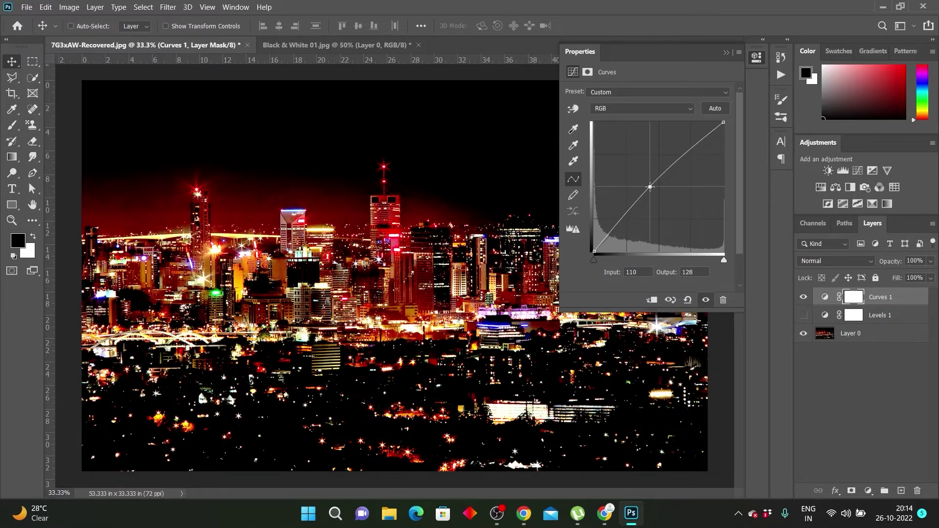
{"action": "mouse_move", "coordinate": [620, 188]}
{"action": "left_mouse_down"}
{"action": "mouse_move", "coordinate": [609, 188]}
{"action": "mouse_move", "coordinate": [704, 185]}
{"action": "left_mouse_up"}
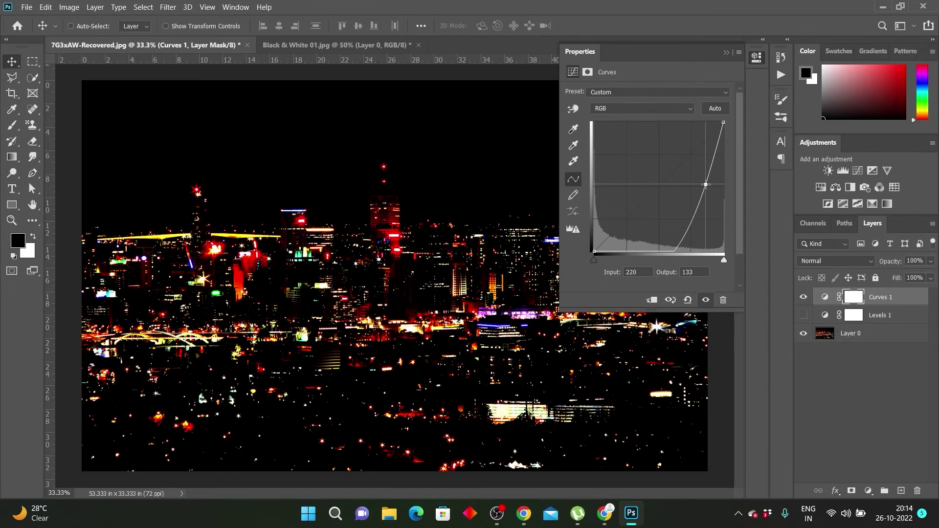
{"action": "mouse_move", "coordinate": [703, 185]}
{"action": "left_mouse_down"}
{"action": "mouse_move", "coordinate": [609, 186]}
{"action": "mouse_move", "coordinate": [704, 186]}
{"action": "mouse_move", "coordinate": [658, 186]}
{"action": "left_mouse_up"}
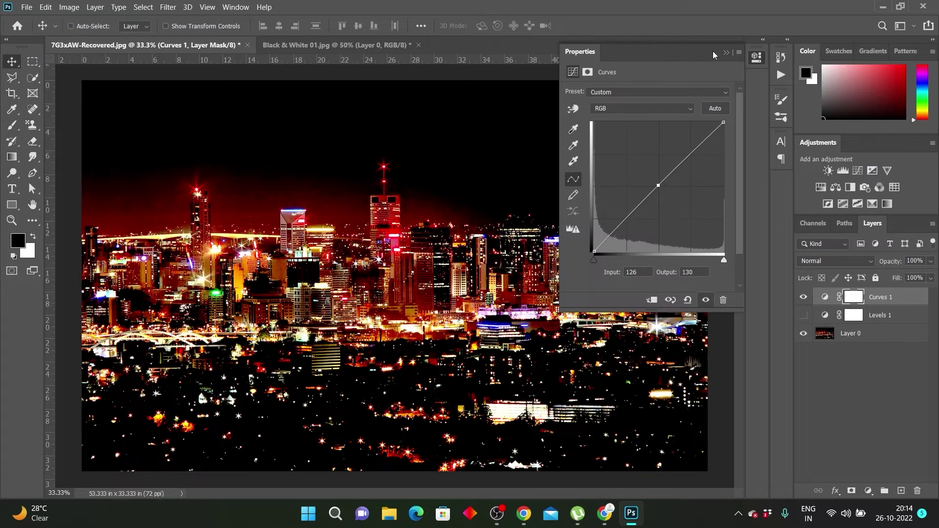
{"action": "left_click", "coordinate": [725, 52]}
{"action": "left_click", "coordinate": [803, 297]}
{"action": "left_click", "coordinate": [803, 315]}
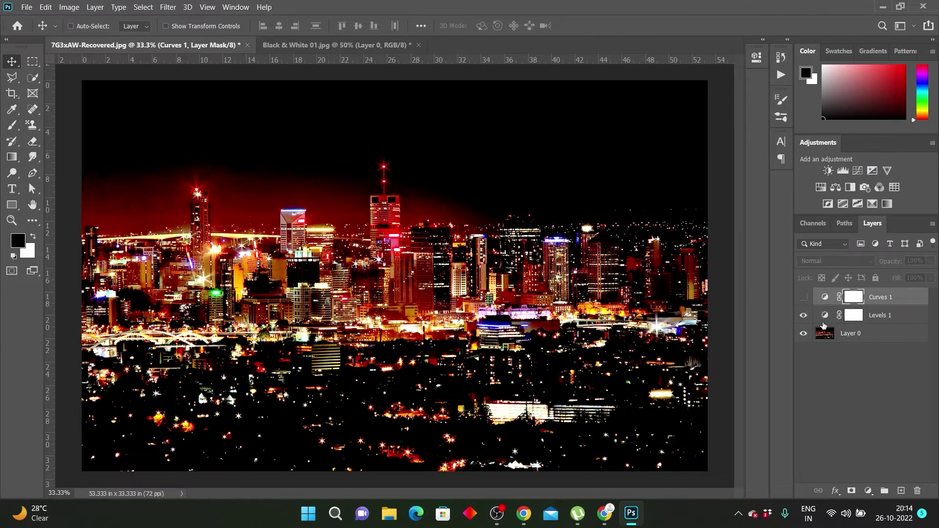
Step: Test lifting the Levels 1 output black, undo it, then hide Levels 1 and show Curves 1
{"action": "double_click", "coordinate": [825, 317]}
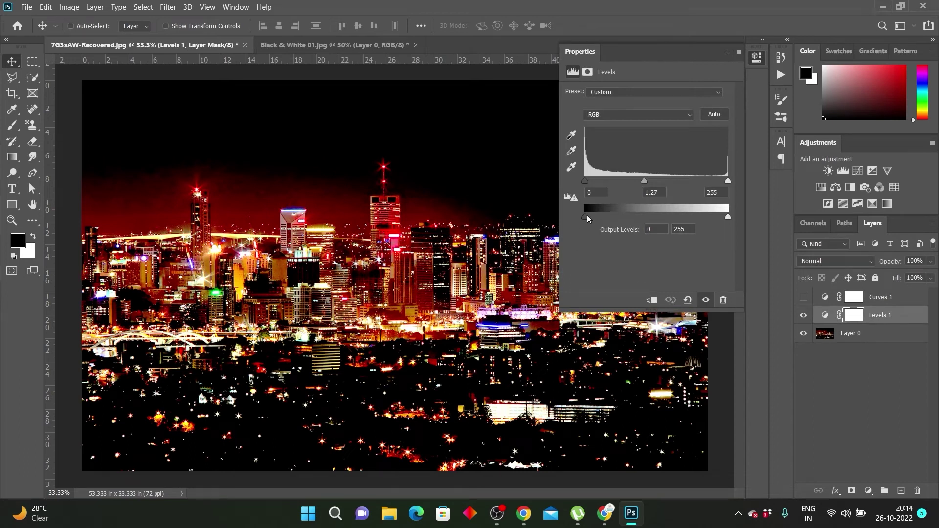
{"action": "mouse_move", "coordinate": [586, 217]}
{"action": "left_mouse_down"}
{"action": "mouse_move", "coordinate": [691, 225]}
{"action": "mouse_move", "coordinate": [644, 226]}
{"action": "mouse_move", "coordinate": [739, 219]}
{"action": "left_mouse_up"}
{"action": "key", "text": "ctrl+z"}
{"action": "left_click", "coordinate": [726, 53]}
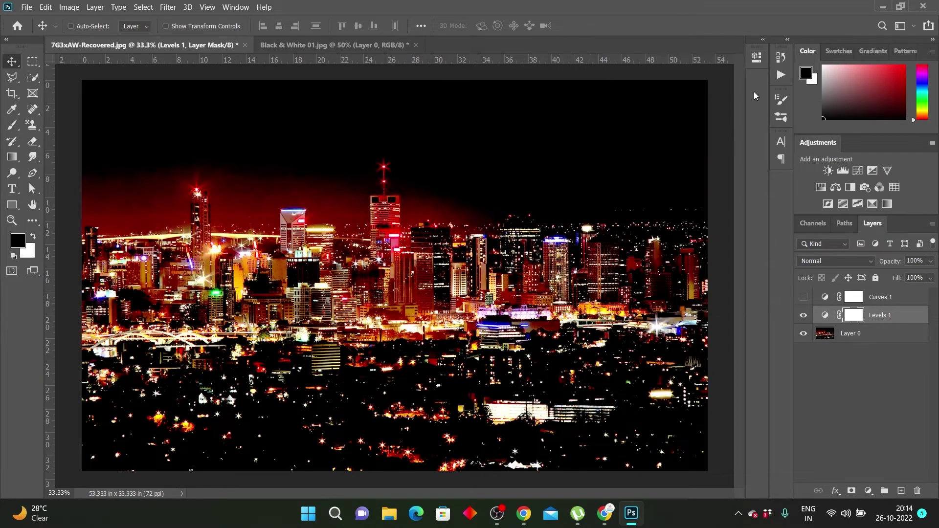
{"action": "left_click", "coordinate": [803, 315]}
{"action": "left_click", "coordinate": [803, 297]}
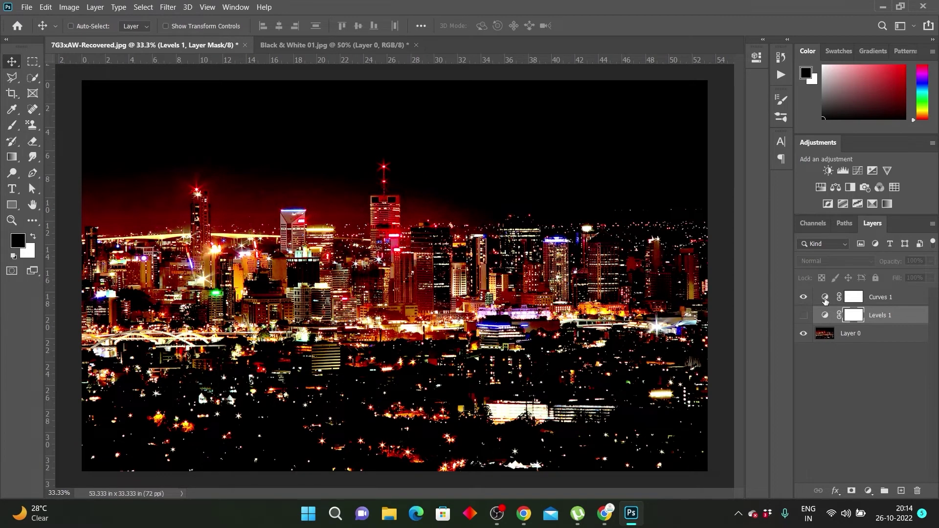
Step: Reset Curves 1 to a straight line, test its endpoints, and return them to the corners
{"action": "double_click", "coordinate": [825, 298]}
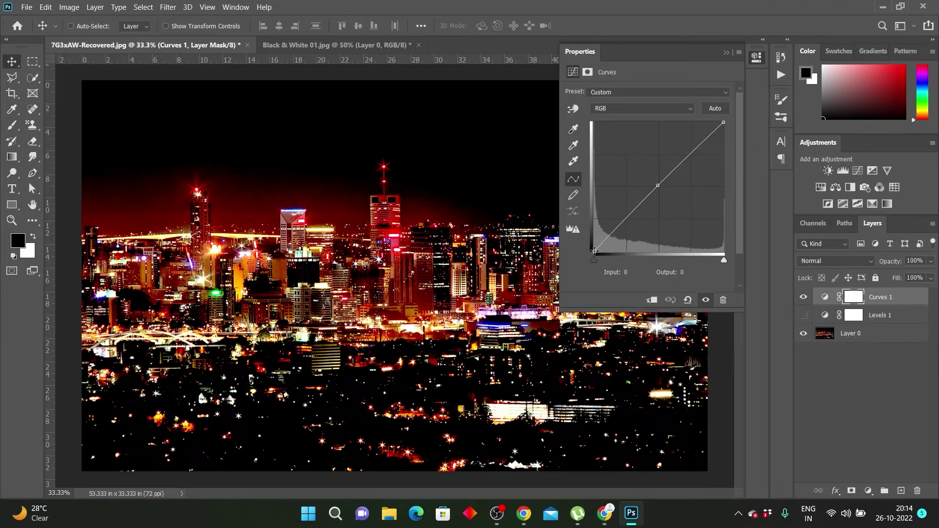
{"action": "left_click", "coordinate": [688, 300]}
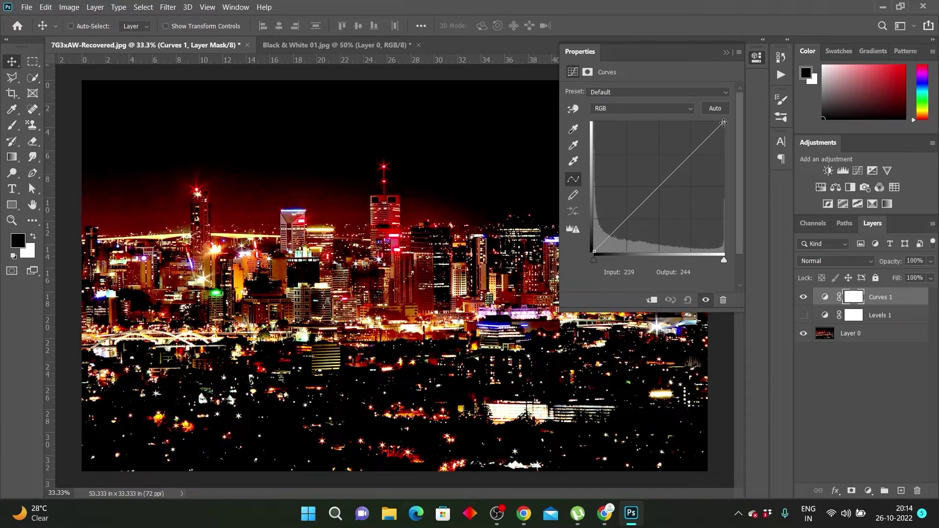
{"action": "mouse_move", "coordinate": [593, 252]}
{"action": "left_mouse_down"}
{"action": "mouse_move", "coordinate": [591, 140]}
{"action": "mouse_move", "coordinate": [586, 264]}
{"action": "left_mouse_up"}
{"action": "mouse_move", "coordinate": [723, 125]}
{"action": "left_mouse_down"}
{"action": "mouse_move", "coordinate": [743, 288]}
{"action": "mouse_move", "coordinate": [727, 101]}
{"action": "left_mouse_up"}
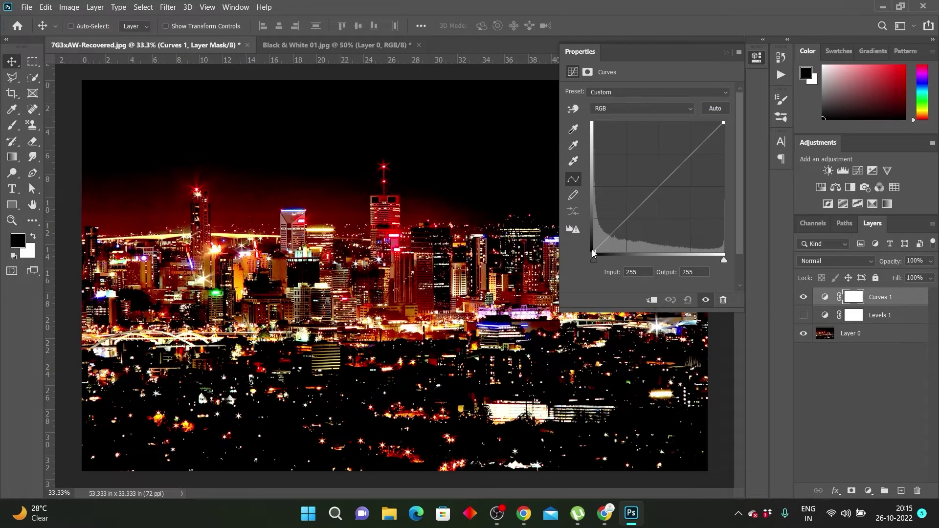
{"action": "mouse_move", "coordinate": [594, 251]}
{"action": "left_mouse_down"}
{"action": "mouse_move", "coordinate": [592, 126]}
{"action": "mouse_move", "coordinate": [593, 251]}
{"action": "left_mouse_up"}
{"action": "left_click", "coordinate": [727, 52]}
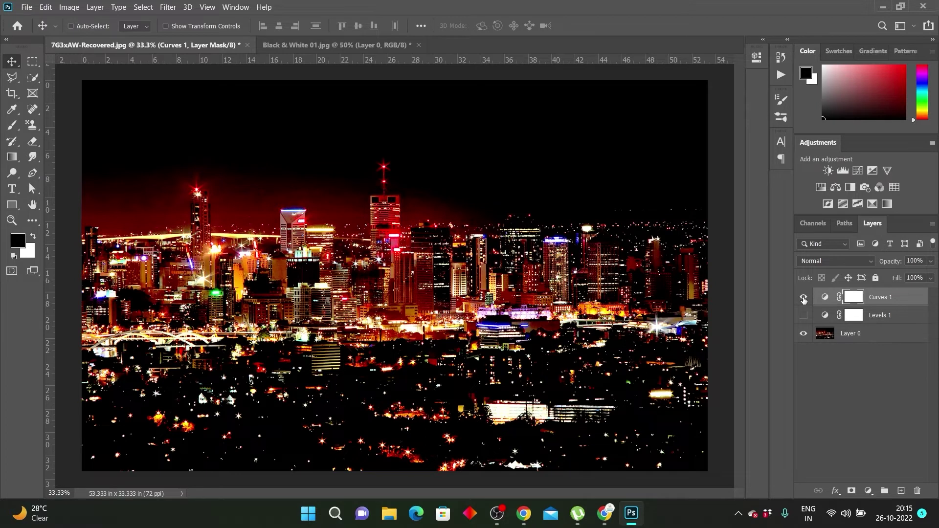
Step: Hide Curves 1, show Levels 1, and bring up its settings
{"action": "left_click", "coordinate": [803, 297]}
{"action": "left_click", "coordinate": [803, 315]}
{"action": "left_click", "coordinate": [830, 318]}
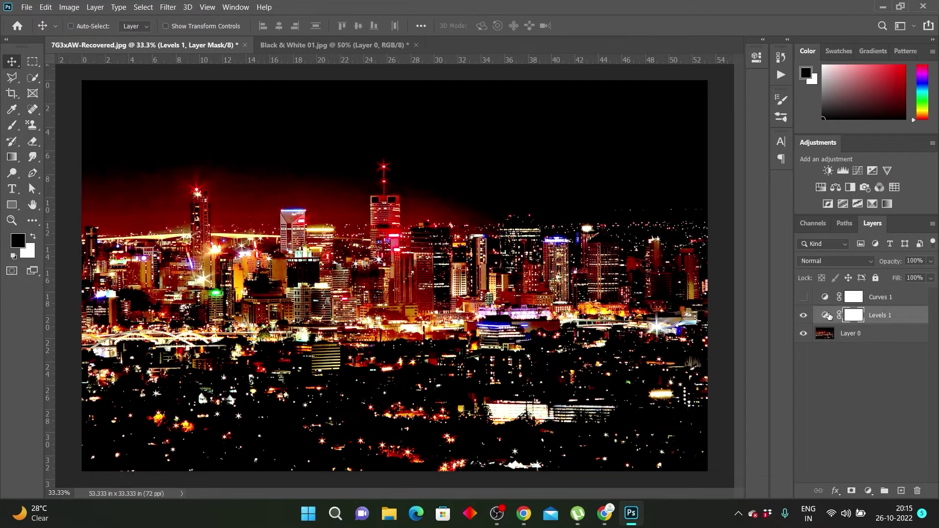
{"action": "left_click", "coordinate": [829, 316]}
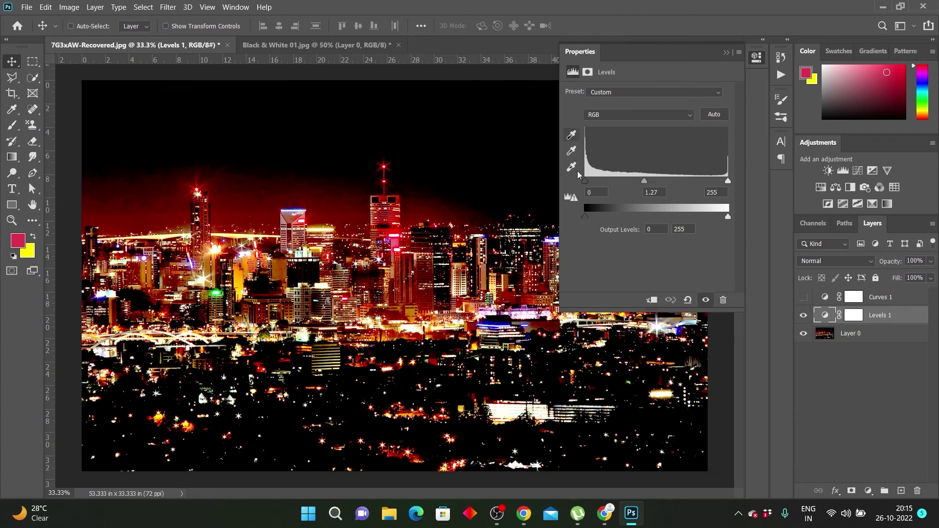
Step: Test and reset a black-point sample, then set a gray point that shifts the red cast greener
{"action": "left_click", "coordinate": [572, 140]}
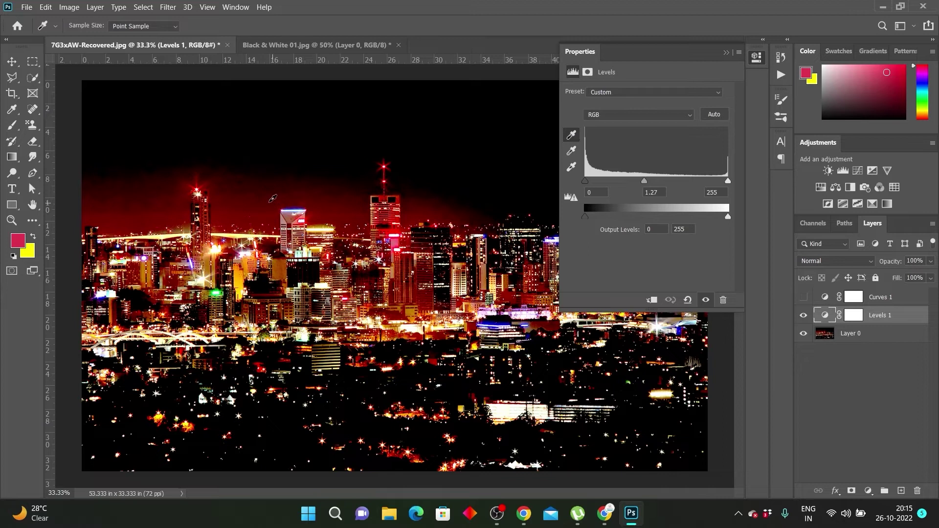
{"action": "left_click", "coordinate": [259, 190]}
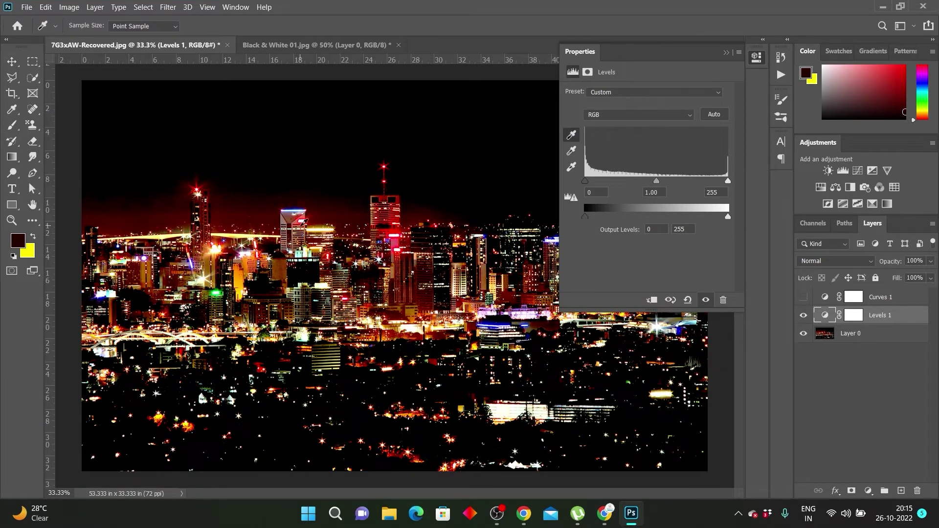
{"action": "left_click", "coordinate": [233, 235]}
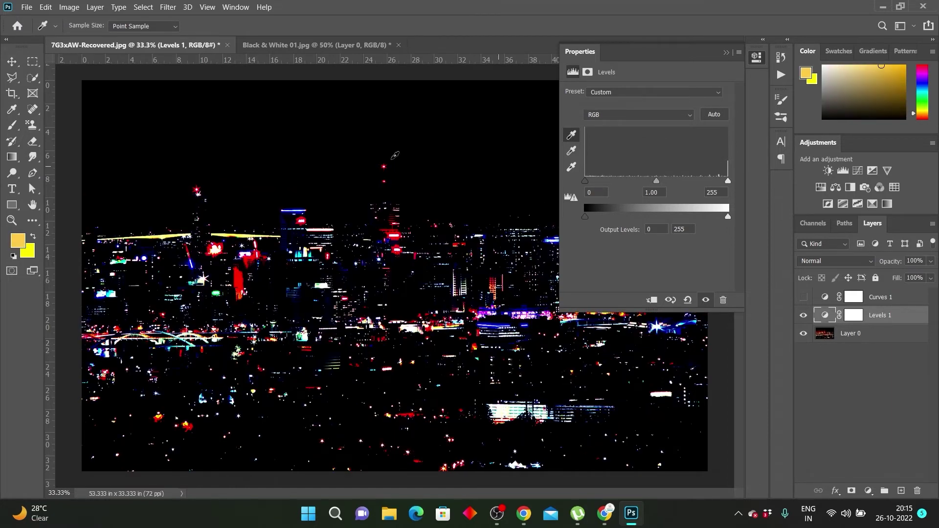
{"action": "left_click", "coordinate": [688, 299]}
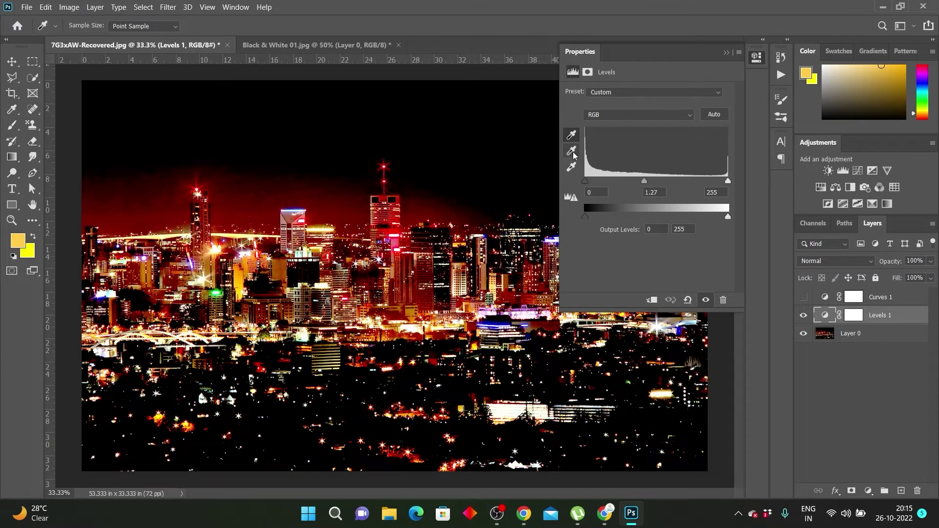
{"action": "left_click", "coordinate": [573, 152]}
{"action": "left_click", "coordinate": [421, 261]}
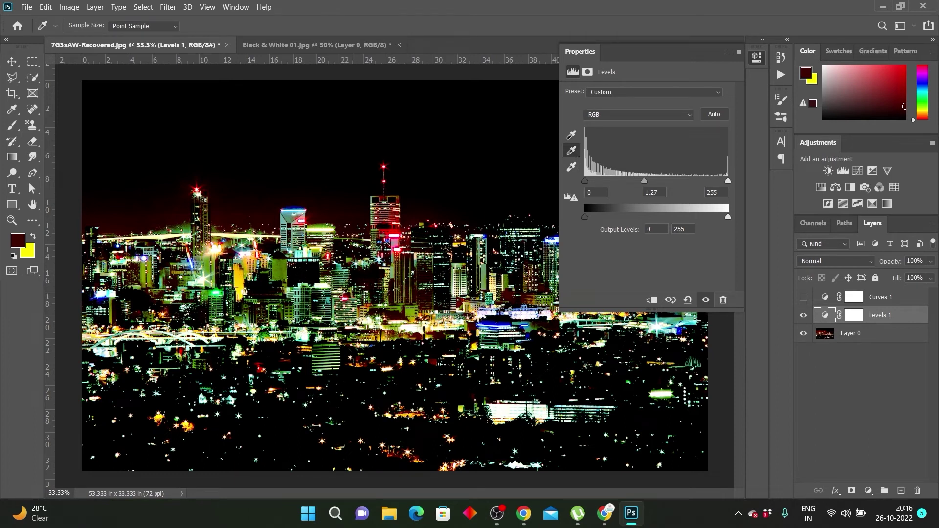
{"action": "key", "text": "ctrl+plus"}
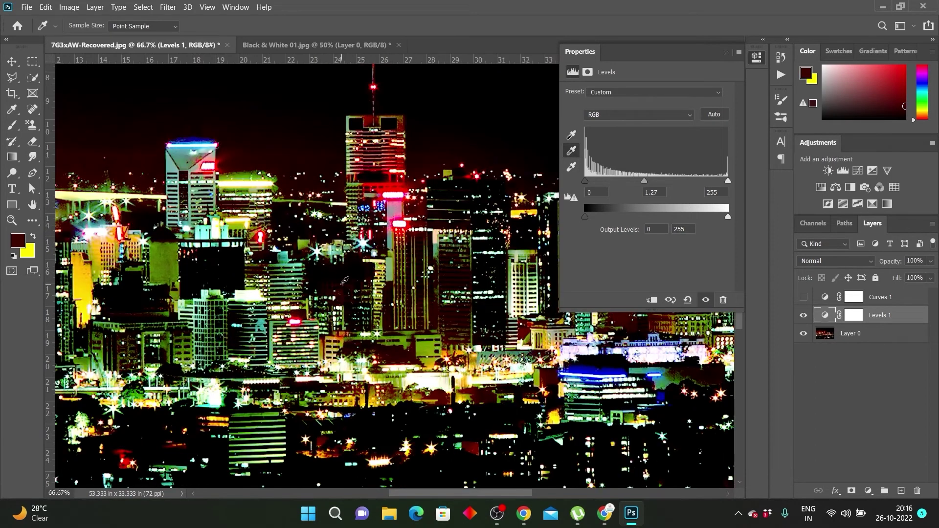
Step: Remove the gray-point correction and sample a new gray point in the city
{"action": "left_click", "coordinate": [695, 299]}
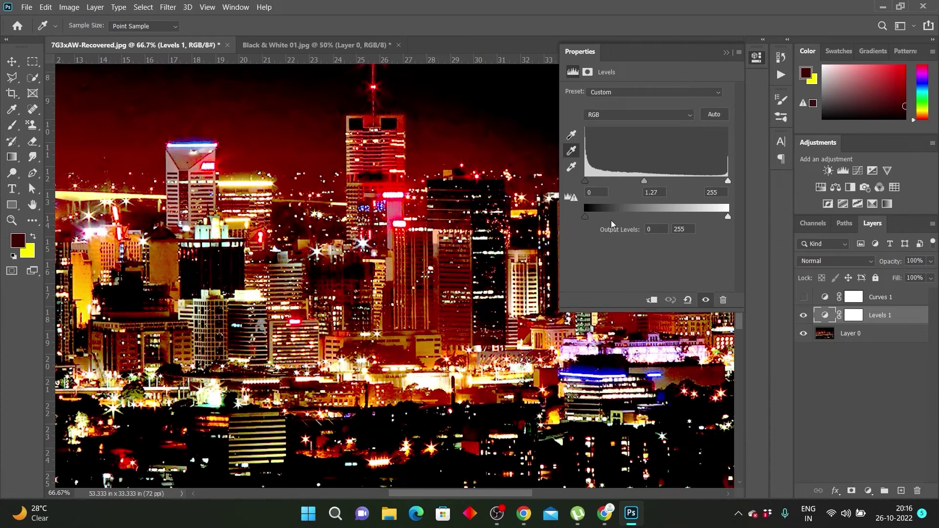
{"action": "key", "text": "v"}
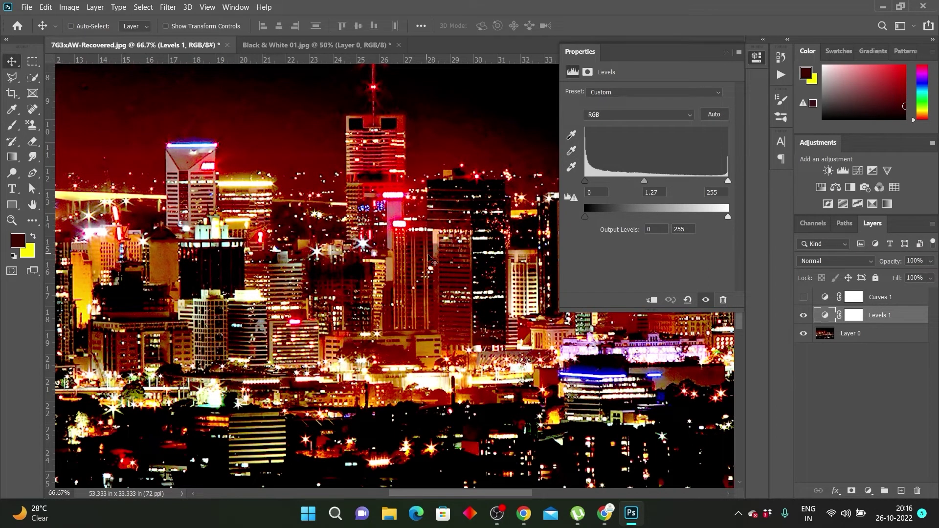
{"action": "left_click", "coordinate": [572, 151]}
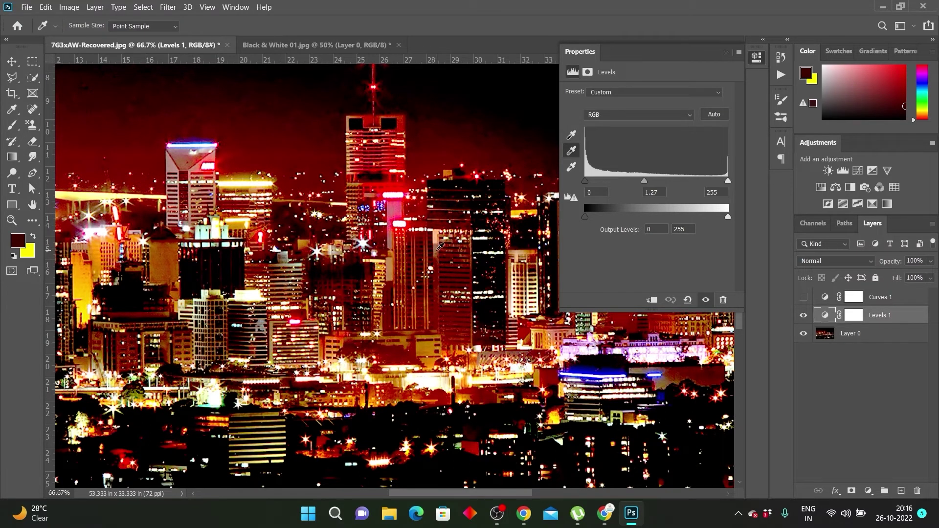
{"action": "left_click", "coordinate": [440, 247]}
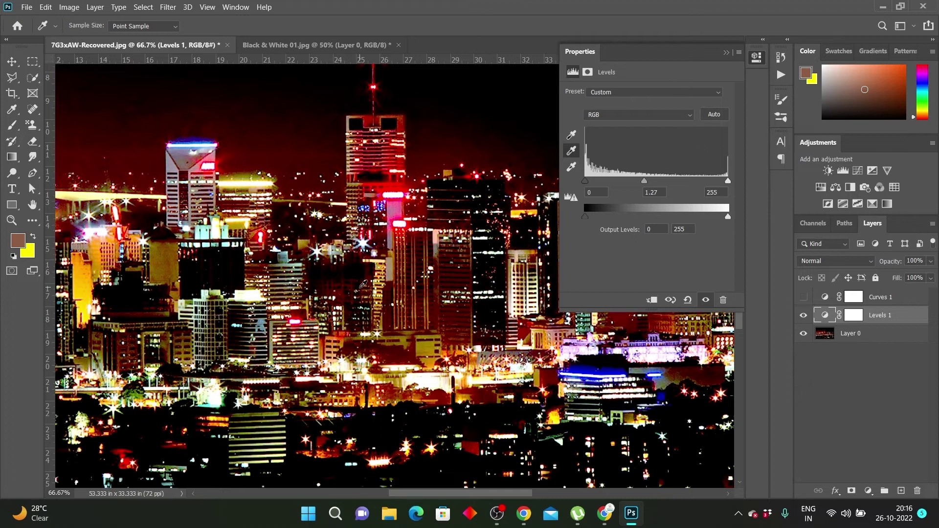
Step: Test black- and white-point eyedropper samples, undoing each to restore the warm red look
{"action": "left_click", "coordinate": [572, 138]}
{"action": "left_click", "coordinate": [692, 334]}
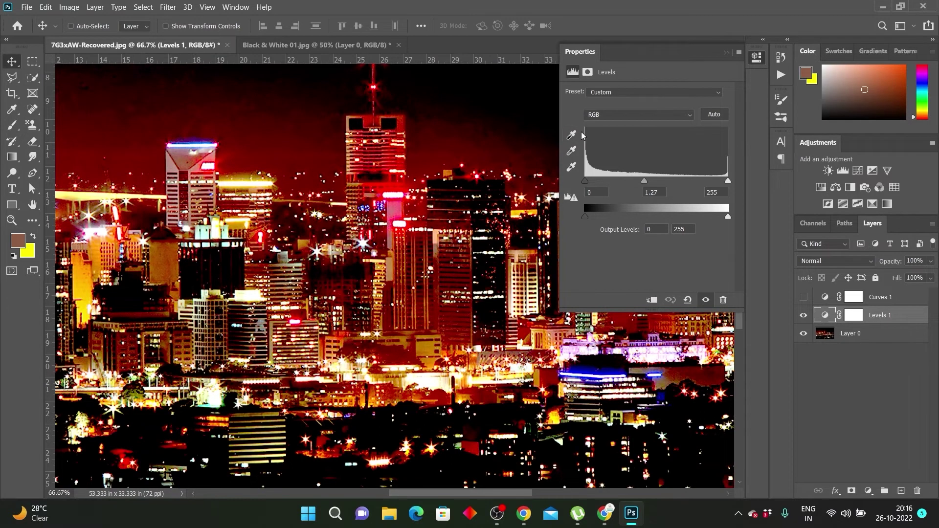
{"action": "left_click", "coordinate": [396, 202]}
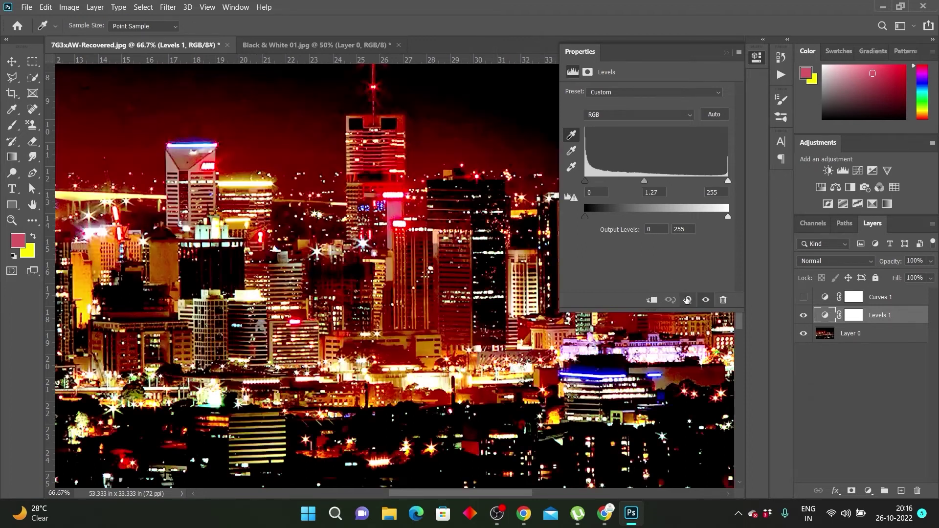
{"action": "left_click", "coordinate": [687, 299]}
{"action": "left_click", "coordinate": [572, 167]}
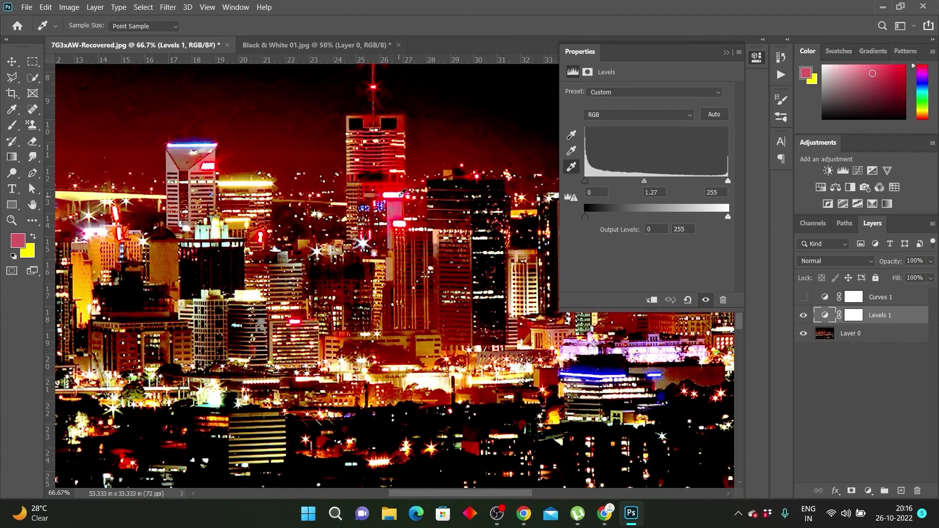
{"action": "left_click", "coordinate": [453, 96]}
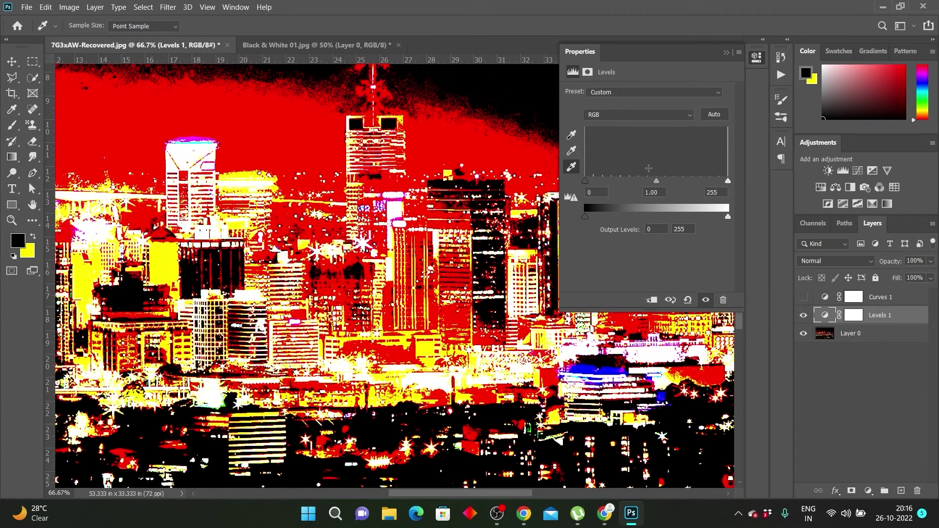
{"action": "left_click", "coordinate": [687, 300]}
{"action": "left_click", "coordinate": [633, 115]}
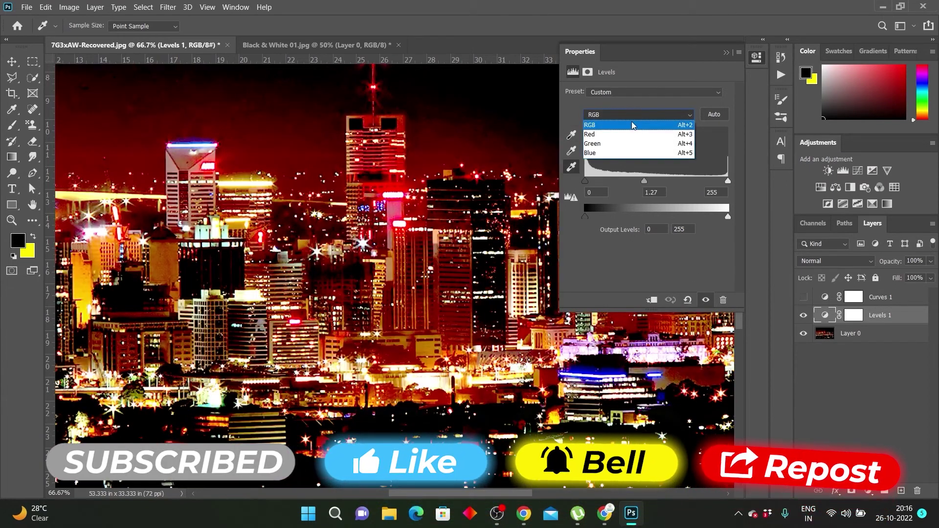
Step: Try Red and Green channel input levels in Levels 1, undoing the Green changes
{"action": "left_click", "coordinate": [595, 134]}
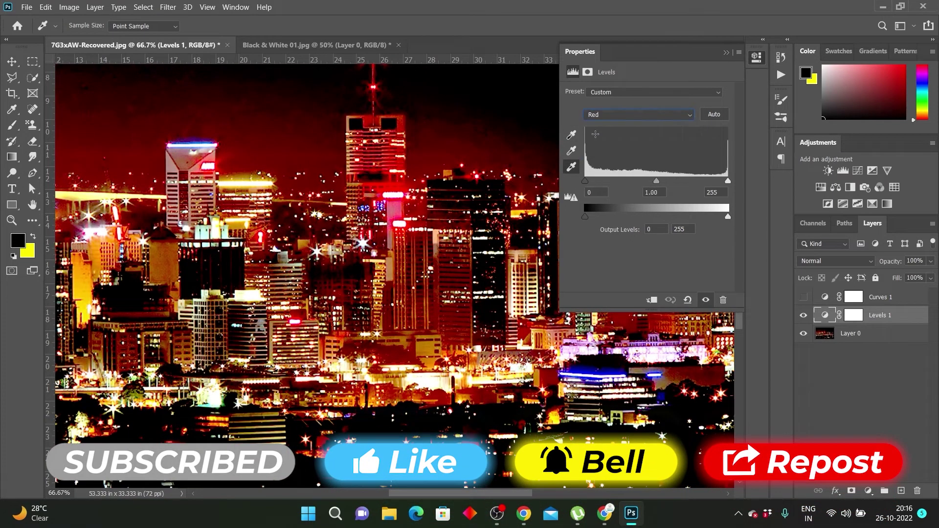
{"action": "mouse_move", "coordinate": [585, 180]}
{"action": "left_mouse_down"}
{"action": "mouse_move", "coordinate": [661, 178]}
{"action": "mouse_move", "coordinate": [567, 183]}
{"action": "left_mouse_up"}
{"action": "mouse_move", "coordinate": [729, 181]}
{"action": "left_mouse_down"}
{"action": "mouse_move", "coordinate": [636, 181]}
{"action": "mouse_move", "coordinate": [777, 183]}
{"action": "left_mouse_up"}
{"action": "left_click", "coordinate": [618, 114]}
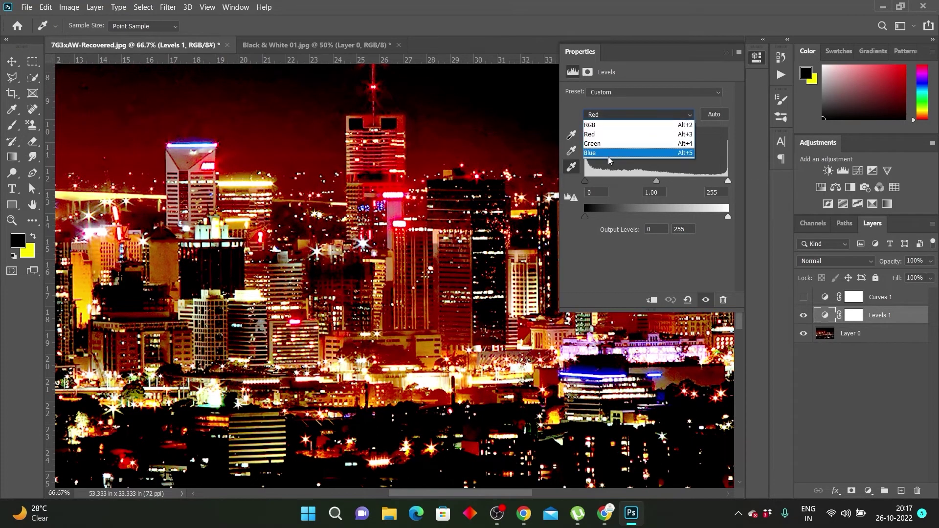
{"action": "left_click", "coordinate": [609, 144]}
{"action": "mouse_move", "coordinate": [586, 181]}
{"action": "left_mouse_down"}
{"action": "mouse_move", "coordinate": [707, 196]}
{"action": "mouse_move", "coordinate": [664, 201]}
{"action": "left_mouse_up"}
{"action": "key", "text": "ctrl+z"}
{"action": "left_click_drag", "start_coordinate": [728, 182], "coordinate": [608, 182]}
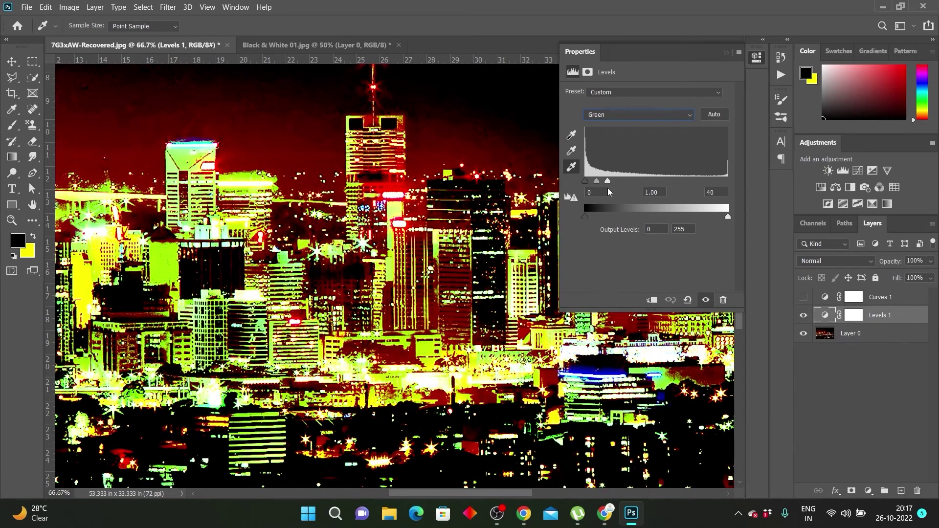
{"action": "left_click_drag", "start_coordinate": [608, 190], "coordinate": [588, 190]}
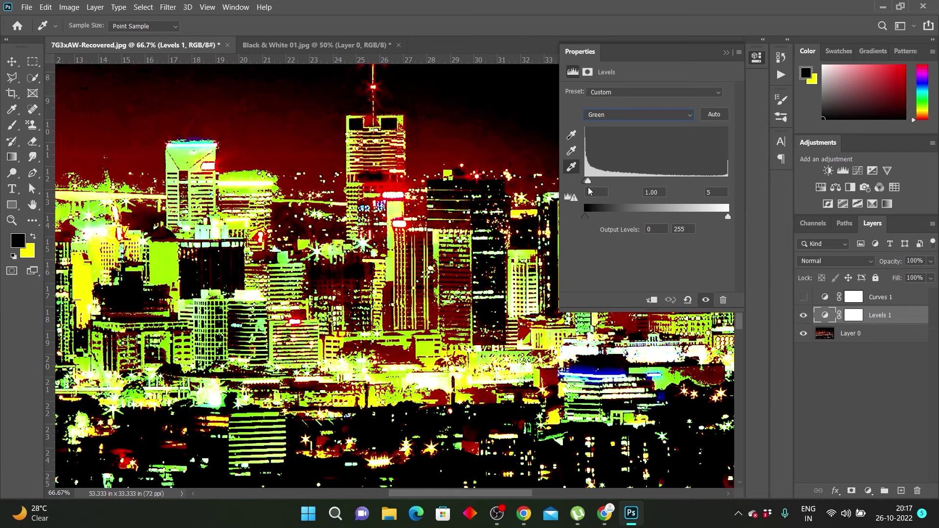
{"action": "key", "text": "ctrl+z"}
Step: Try Blue channel levels, then reset Levels 1 to defaults and hide it
{"action": "left_click", "coordinate": [689, 116]}
{"action": "left_click", "coordinate": [607, 154]}
{"action": "left_click_drag", "start_coordinate": [605, 188], "coordinate": [739, 198]}
{"action": "key", "text": "ctrl+z"}
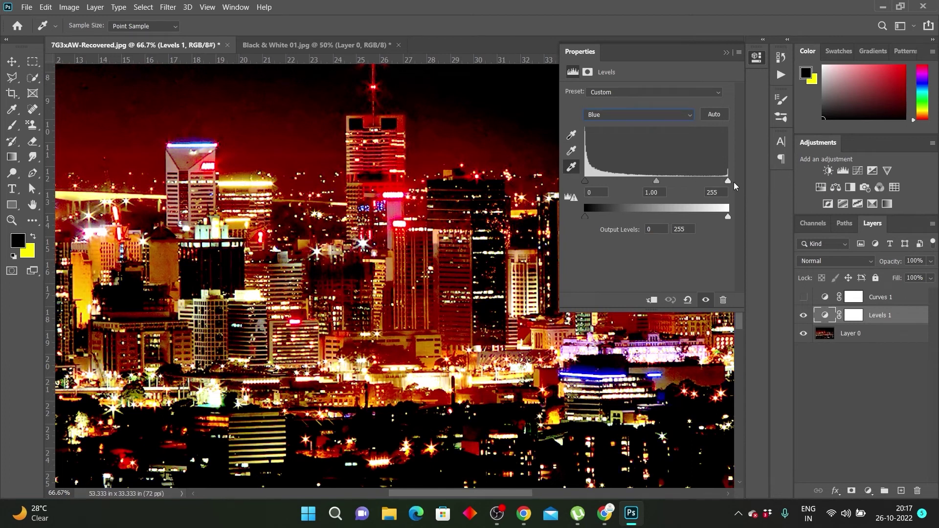
{"action": "mouse_move", "coordinate": [728, 182]}
{"action": "left_mouse_down"}
{"action": "mouse_move", "coordinate": [534, 166]}
{"action": "mouse_move", "coordinate": [740, 182]}
{"action": "left_mouse_up"}
{"action": "left_click", "coordinate": [687, 300]}
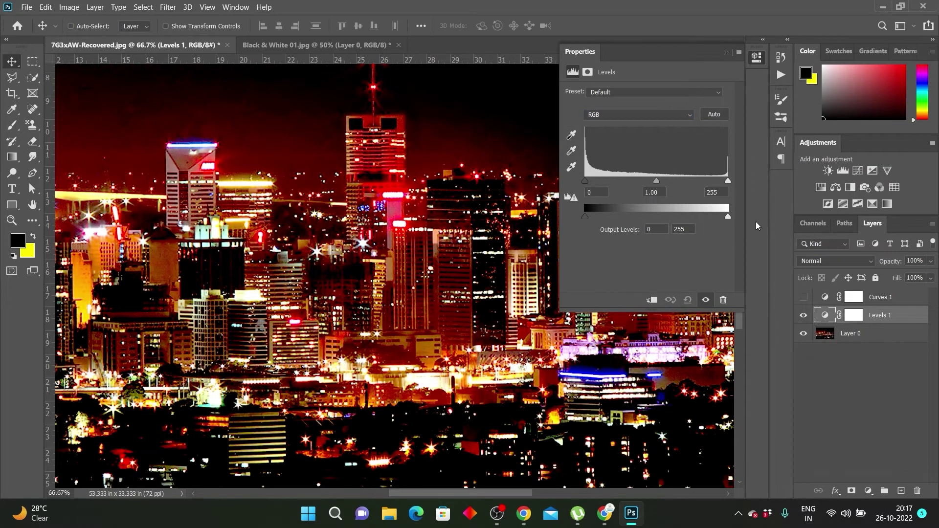
{"action": "left_click", "coordinate": [727, 53]}
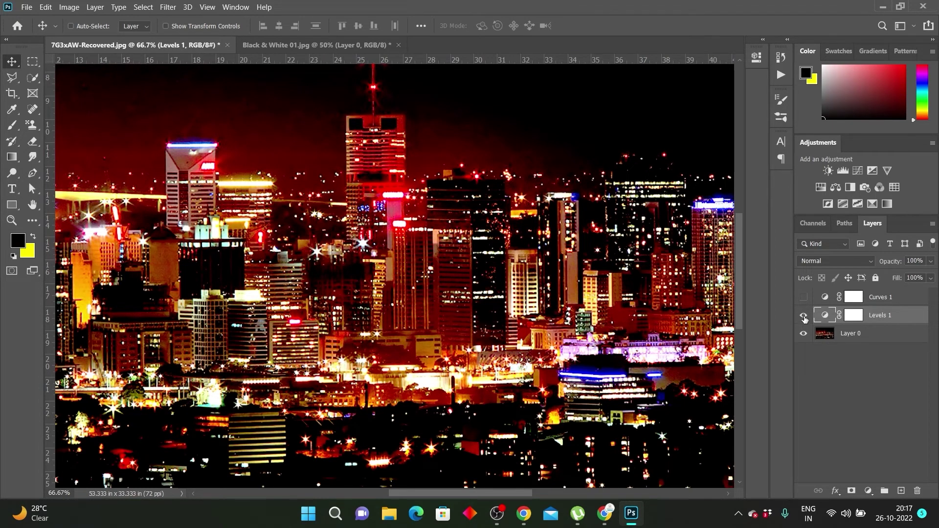
{"action": "left_click", "coordinate": [805, 317]}
Step: Show Curves 1 and try a freehand shadows-to-highlights curve, then reset it to straight
{"action": "left_click", "coordinate": [804, 297]}
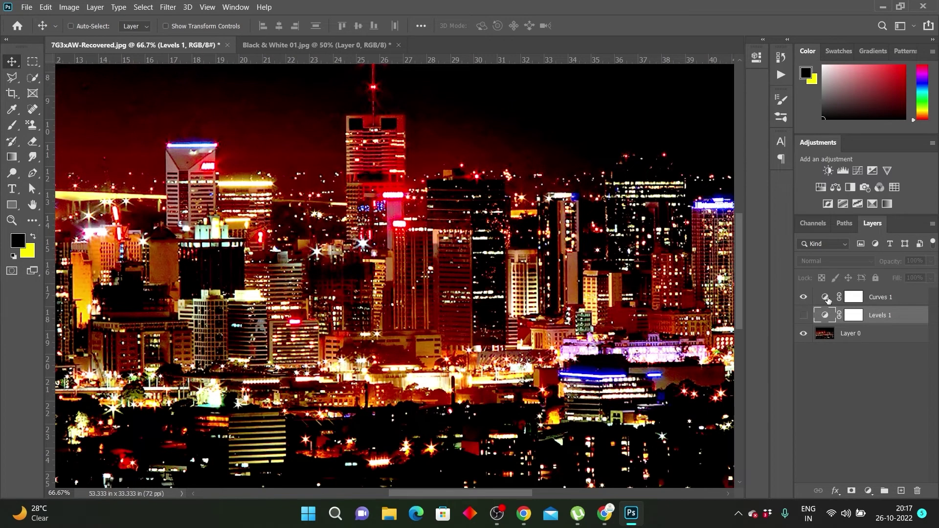
{"action": "double_click", "coordinate": [826, 298]}
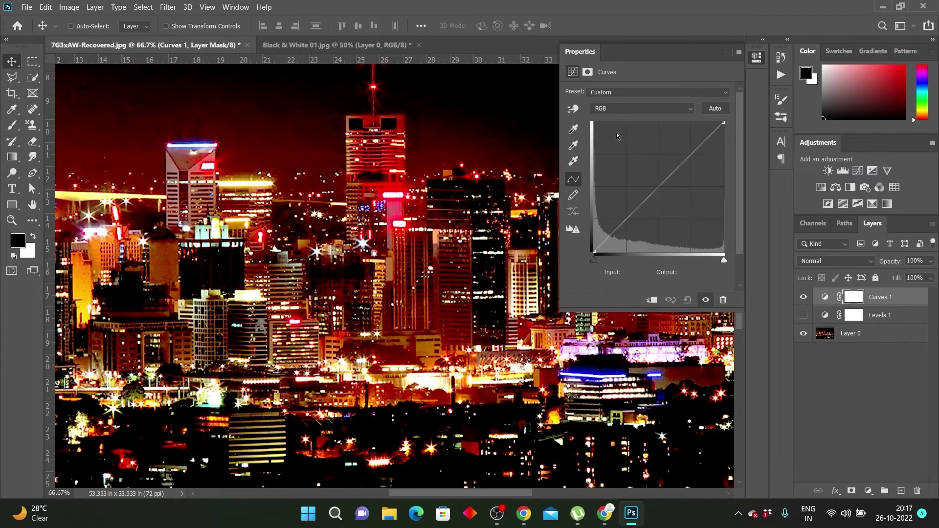
{"action": "left_click", "coordinate": [575, 195]}
{"action": "left_click_drag", "start_coordinate": [596, 251], "coordinate": [734, 114]}
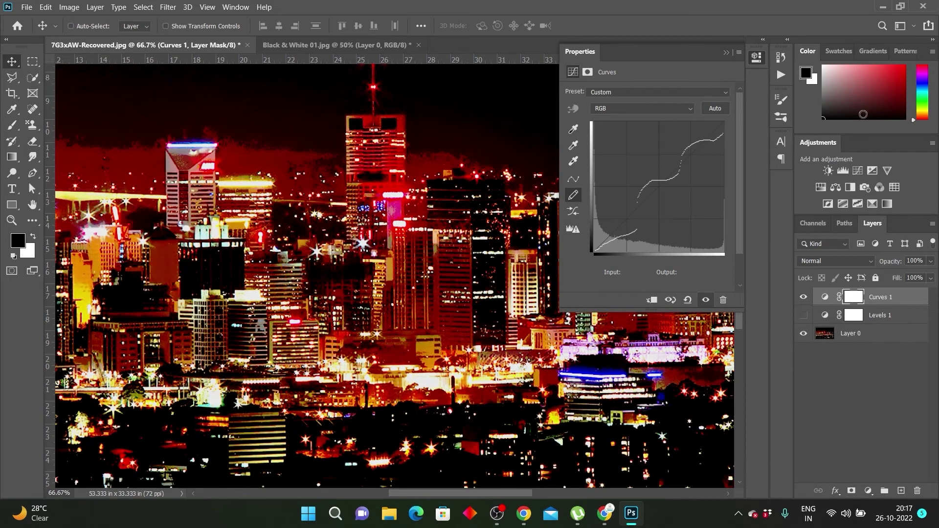
{"action": "left_click", "coordinate": [688, 301]}
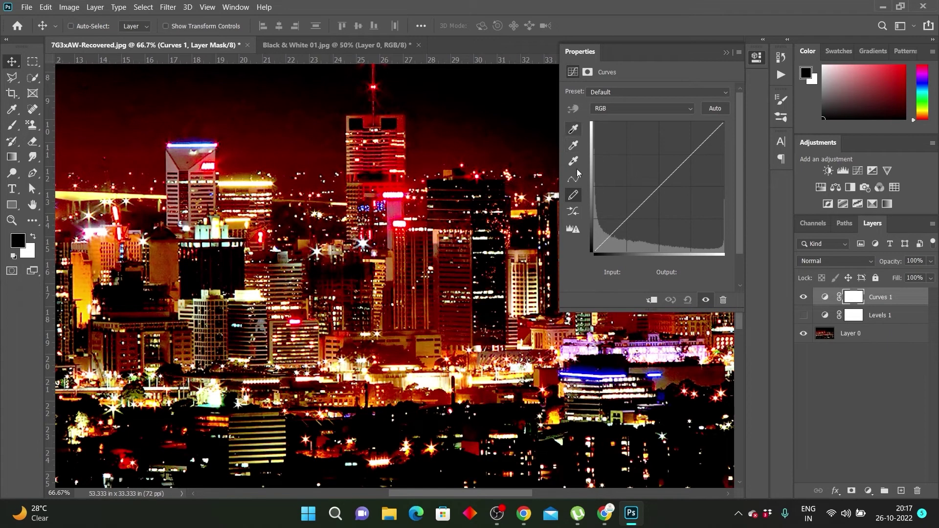
Step: Test black, gray and white point eyedroppers on the city photo, reverting each sample
{"action": "left_click", "coordinate": [579, 132]}
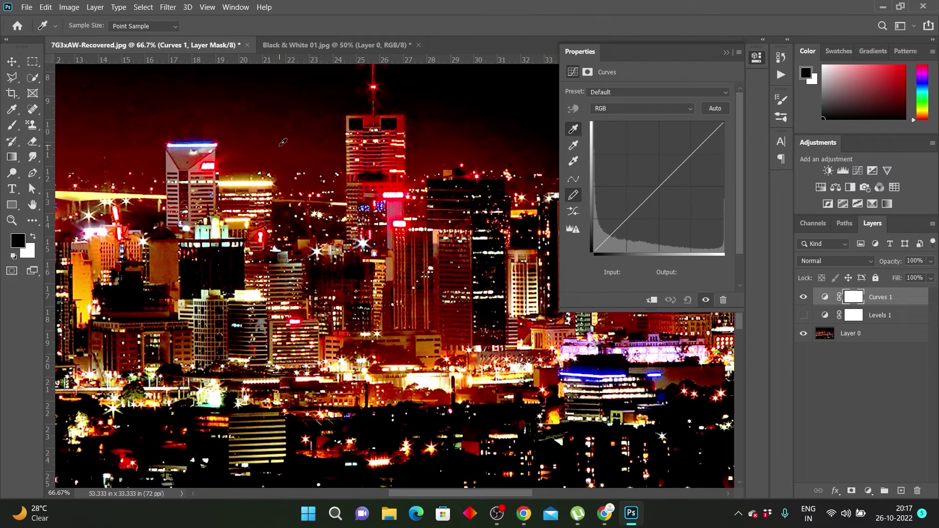
{"action": "left_click", "coordinate": [282, 145]}
{"action": "left_click", "coordinate": [688, 300]}
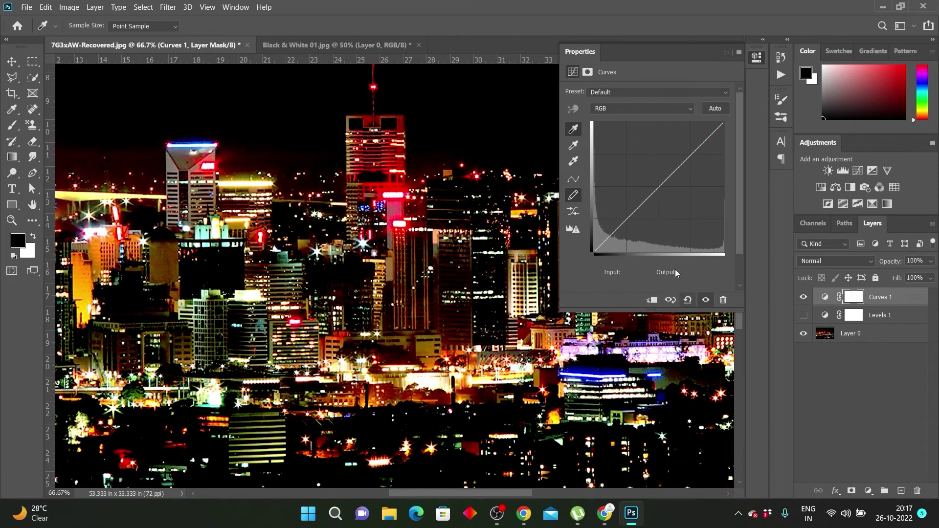
{"action": "left_click", "coordinate": [574, 146]}
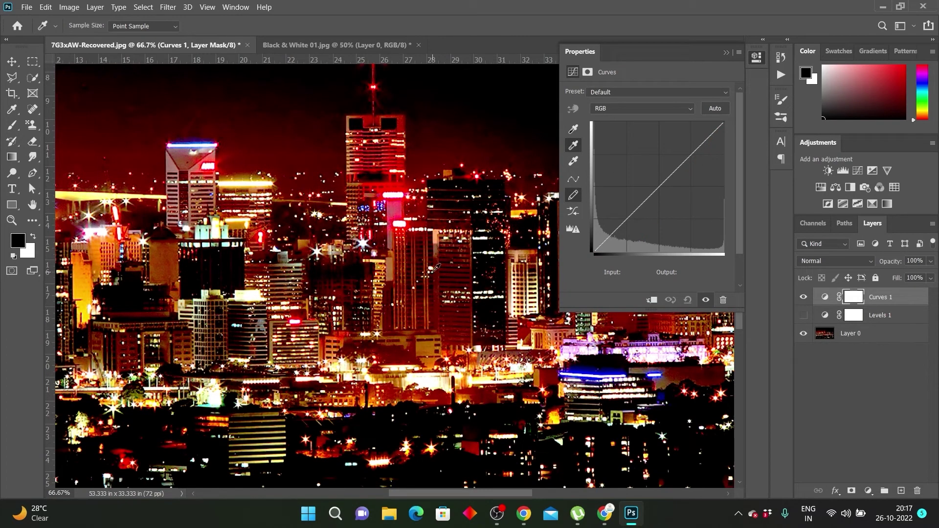
{"action": "left_click", "coordinate": [440, 255]}
{"action": "left_click", "coordinate": [687, 300]}
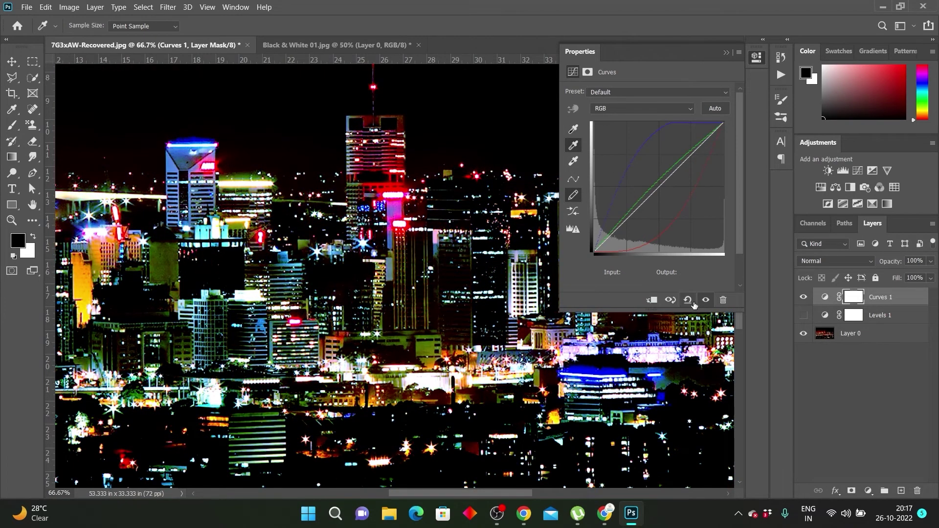
{"action": "left_click", "coordinate": [573, 161]}
{"action": "left_click", "coordinate": [435, 113]}
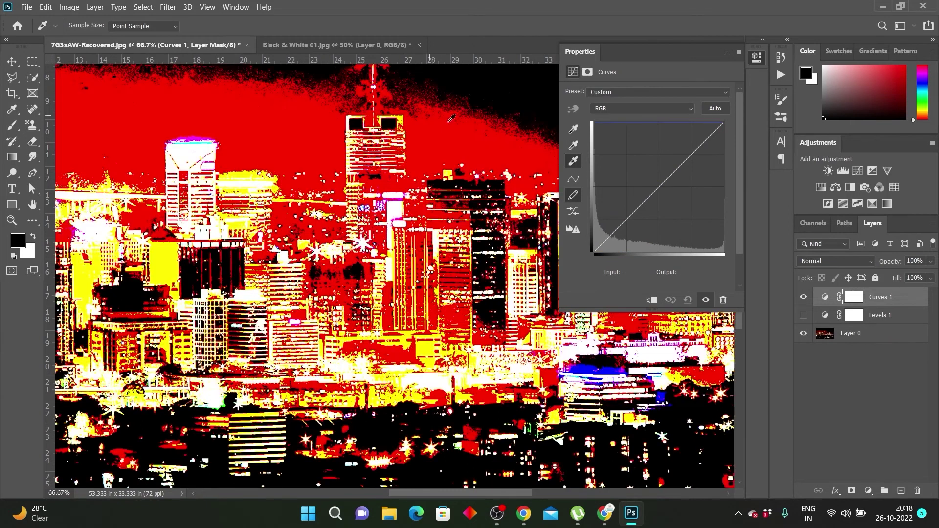
{"action": "key", "text": "ctrl+z"}
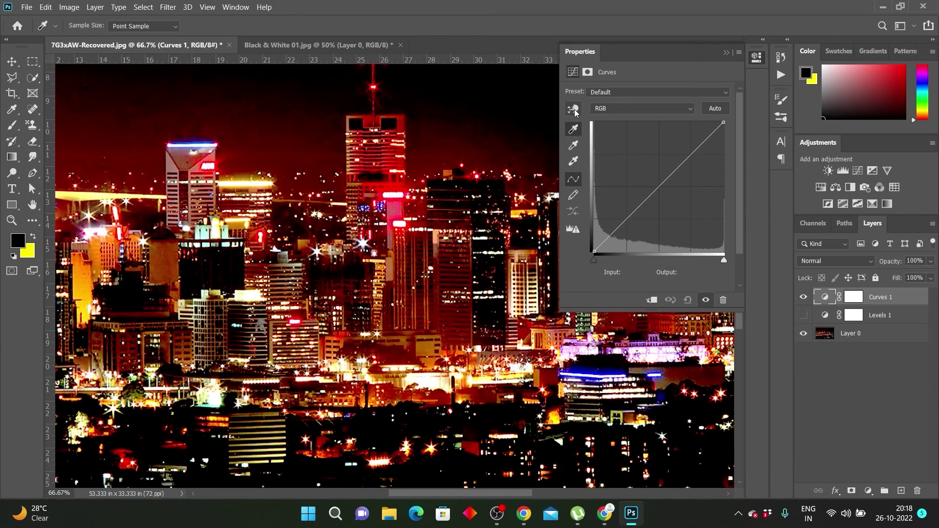
{"action": "left_click", "coordinate": [573, 109]}
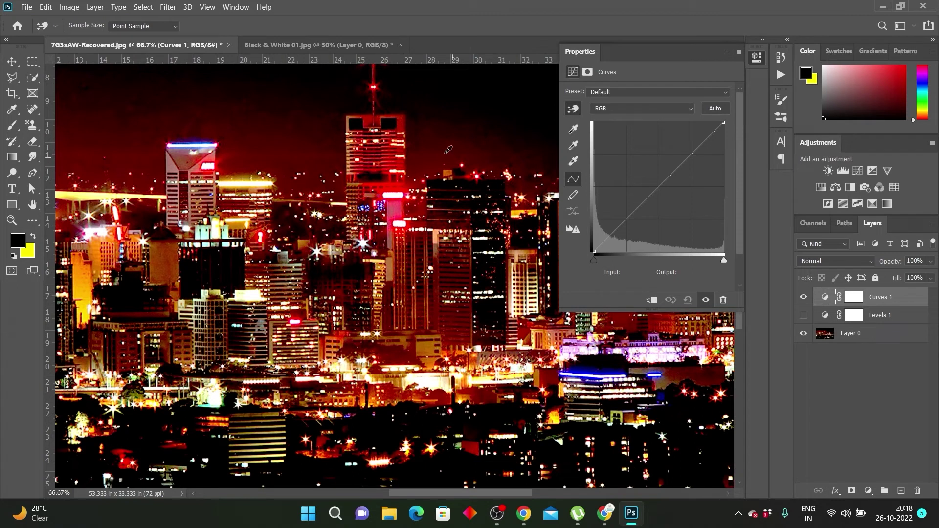
{"action": "mouse_move", "coordinate": [400, 140]}
{"action": "left_mouse_down"}
{"action": "mouse_move", "coordinate": [392, 165]}
{"action": "mouse_move", "coordinate": [400, 159]}
{"action": "mouse_move", "coordinate": [614, 247]}
{"action": "left_mouse_up"}
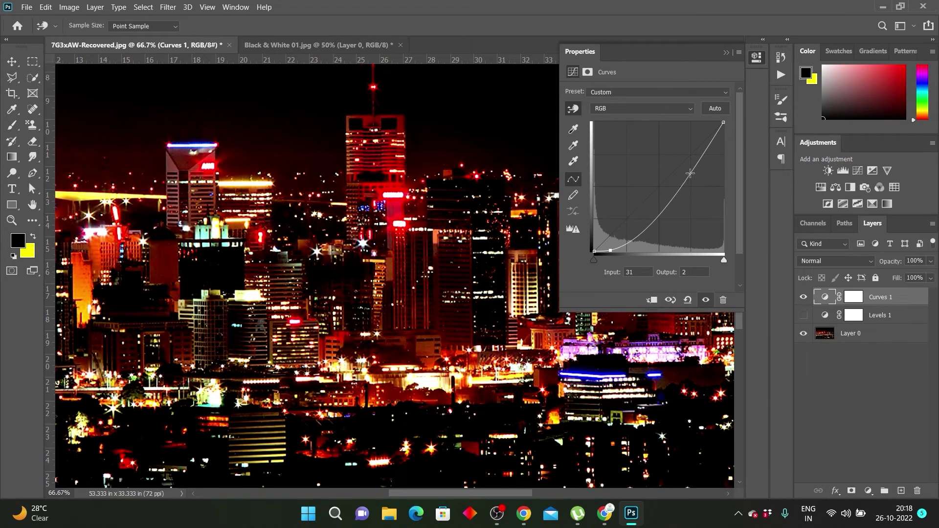
{"action": "mouse_move", "coordinate": [691, 172]}
{"action": "left_mouse_down"}
{"action": "mouse_move", "coordinate": [682, 150]}
{"action": "mouse_move", "coordinate": [665, 194]}
{"action": "left_mouse_up"}
{"action": "left_click_drag", "start_coordinate": [612, 252], "coordinate": [610, 236]}
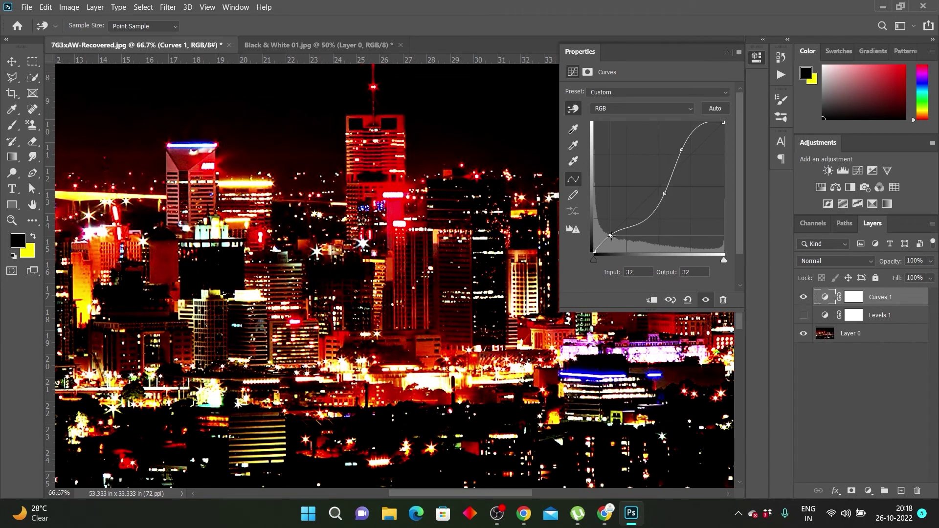
{"action": "left_click_drag", "start_coordinate": [667, 193], "coordinate": [652, 179]}
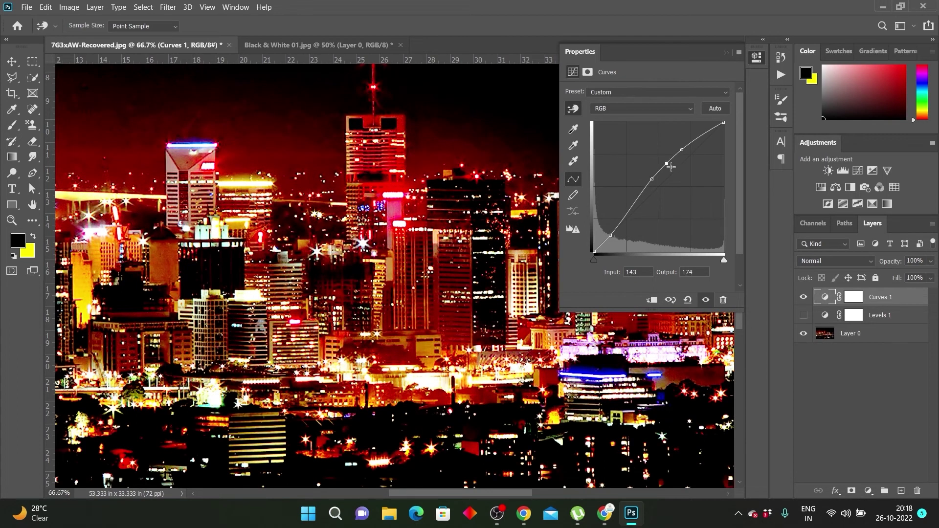
{"action": "left_click_drag", "start_coordinate": [705, 131], "coordinate": [708, 147]}
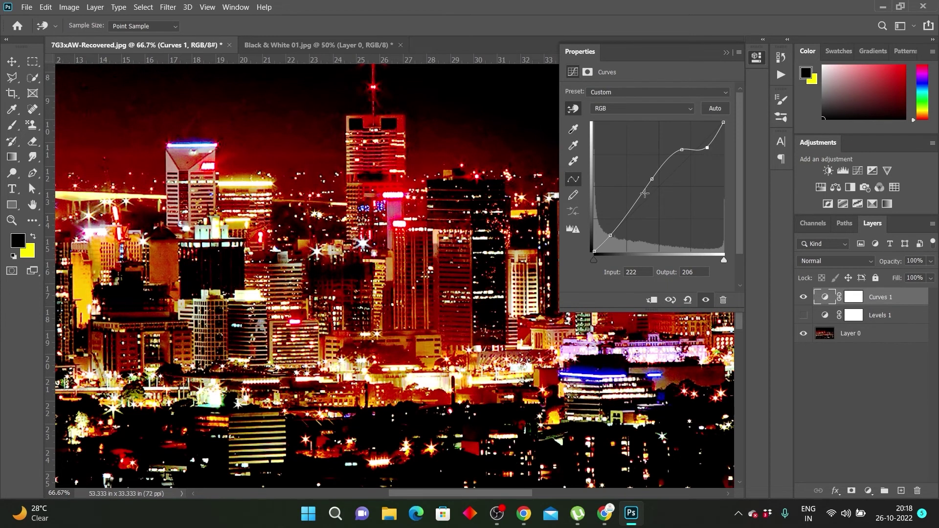
{"action": "left_click_drag", "start_coordinate": [646, 192], "coordinate": [649, 209]}
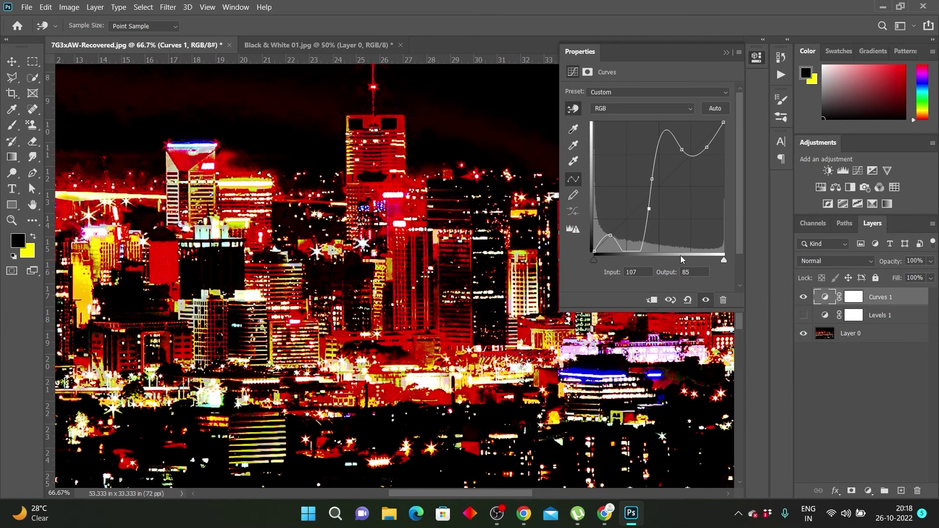
{"action": "left_click", "coordinate": [688, 300]}
{"action": "key", "text": "v"}
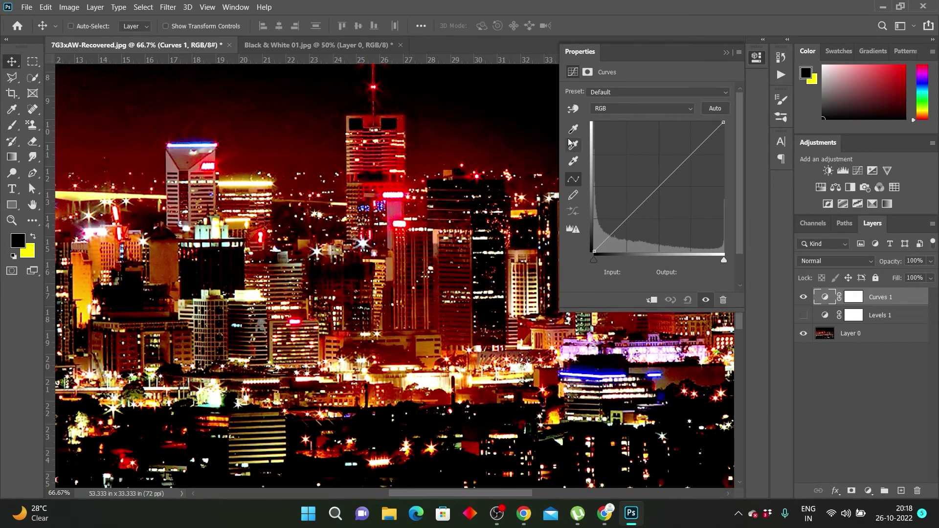
Step: Try darkening shadows and brightening midtones on Curves 1 directly on the photo, then reset and close it
{"action": "left_click", "coordinate": [573, 109]}
{"action": "left_click_drag", "start_coordinate": [139, 148], "coordinate": [141, 163]}
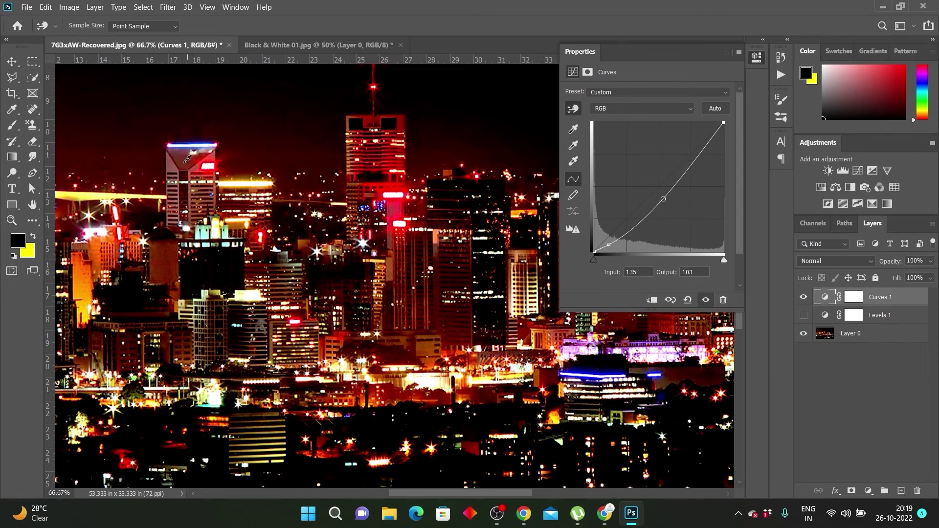
{"action": "left_click_drag", "start_coordinate": [191, 158], "coordinate": [191, 135]}
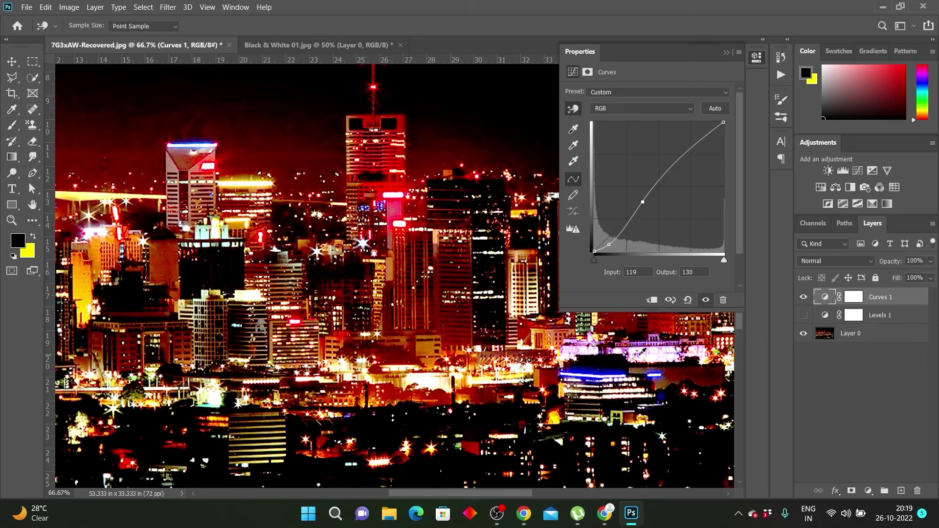
{"action": "left_click_drag", "start_coordinate": [668, 341], "coordinate": [673, 351]}
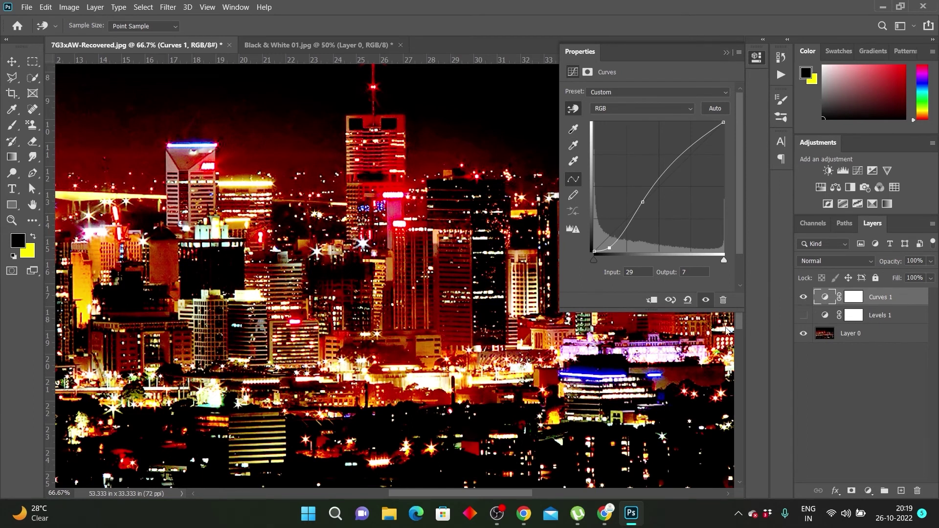
{"action": "left_click", "coordinate": [687, 300]}
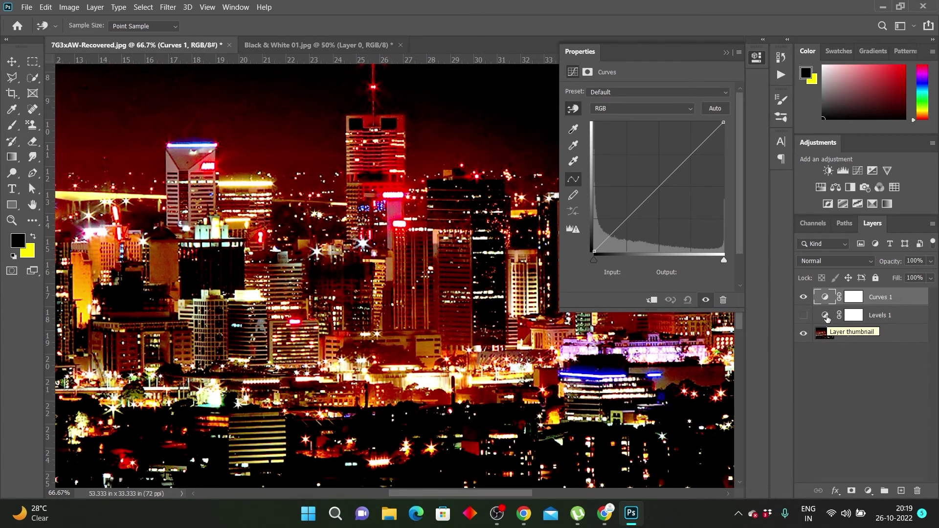
{"action": "left_click", "coordinate": [727, 52]}
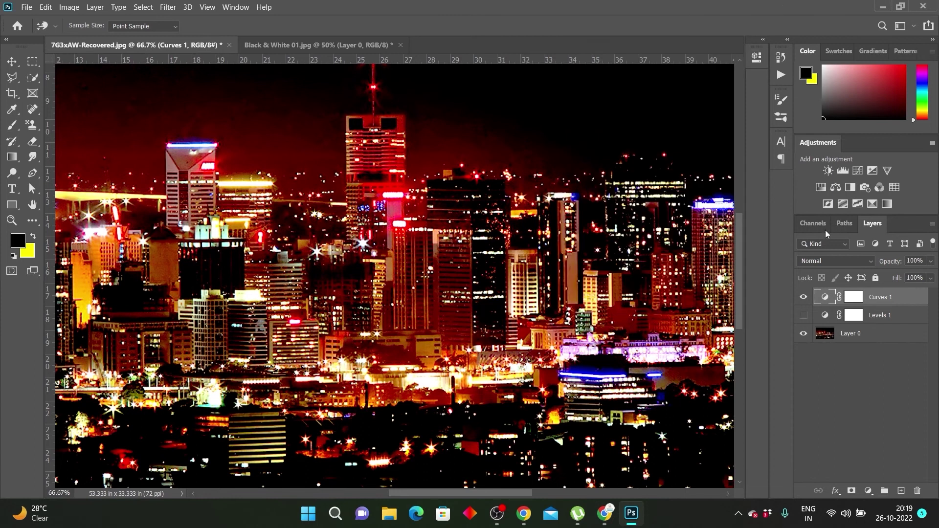
Step: Hide Curves 1, show Levels 1, and raise its black input to deepen the shadows
{"action": "left_click", "coordinate": [803, 297]}
{"action": "left_click", "coordinate": [803, 315]}
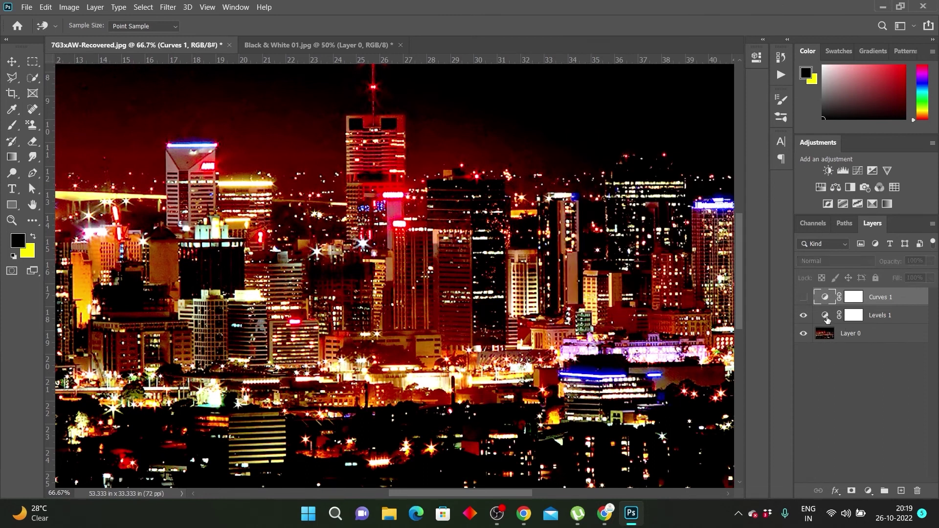
{"action": "key", "text": "v"}
{"action": "double_click", "coordinate": [826, 316]}
{"action": "left_click_drag", "start_coordinate": [586, 181], "coordinate": [601, 184]}
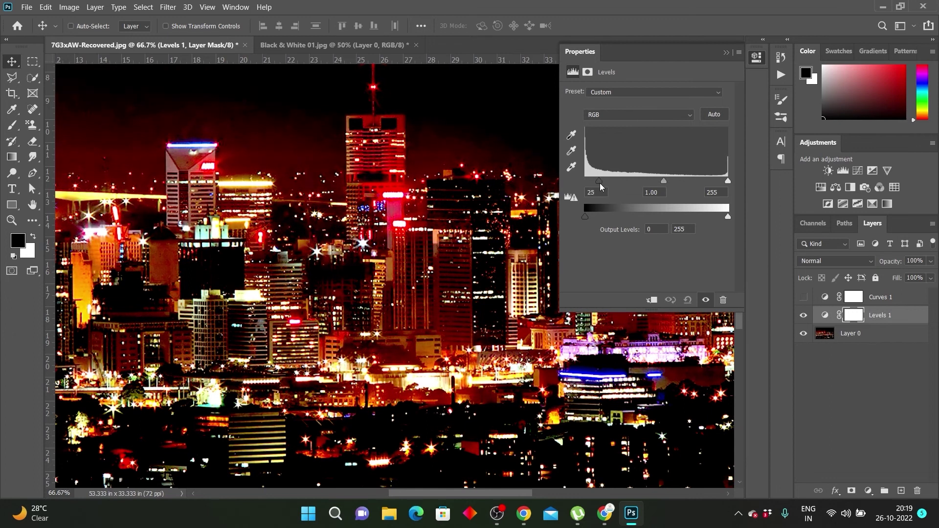
{"action": "left_click_drag", "start_coordinate": [601, 183], "coordinate": [632, 182]}
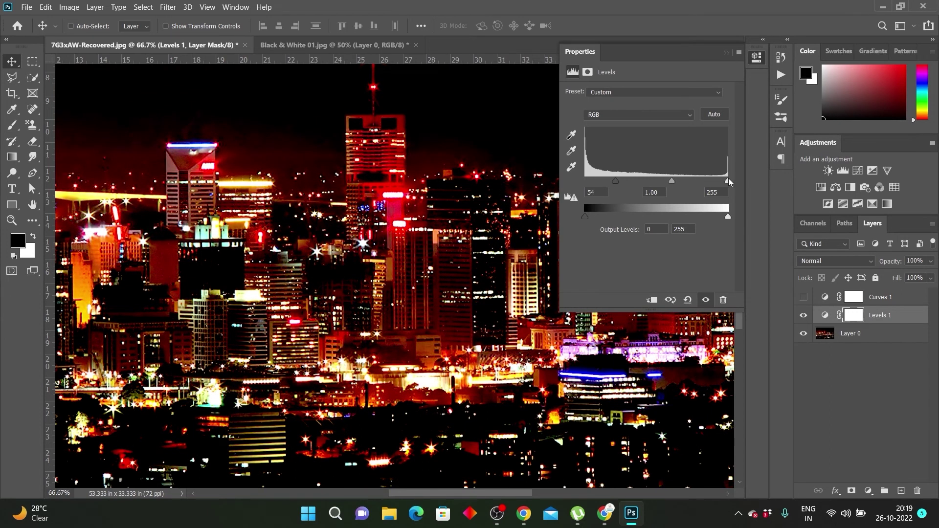
Step: Settle Levels 1 inputs at 23 and 228, then switch to the shoes photo
{"action": "left_click_drag", "start_coordinate": [728, 182], "coordinate": [713, 182]}
{"action": "left_click_drag", "start_coordinate": [615, 182], "coordinate": [598, 185]}
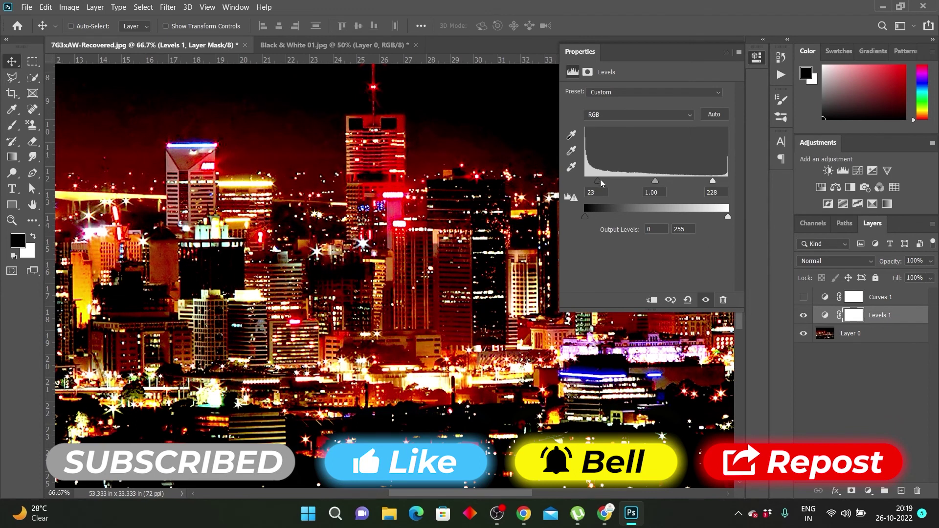
{"action": "left_click_drag", "start_coordinate": [716, 184], "coordinate": [704, 182]}
{"action": "left_click", "coordinate": [333, 45]}
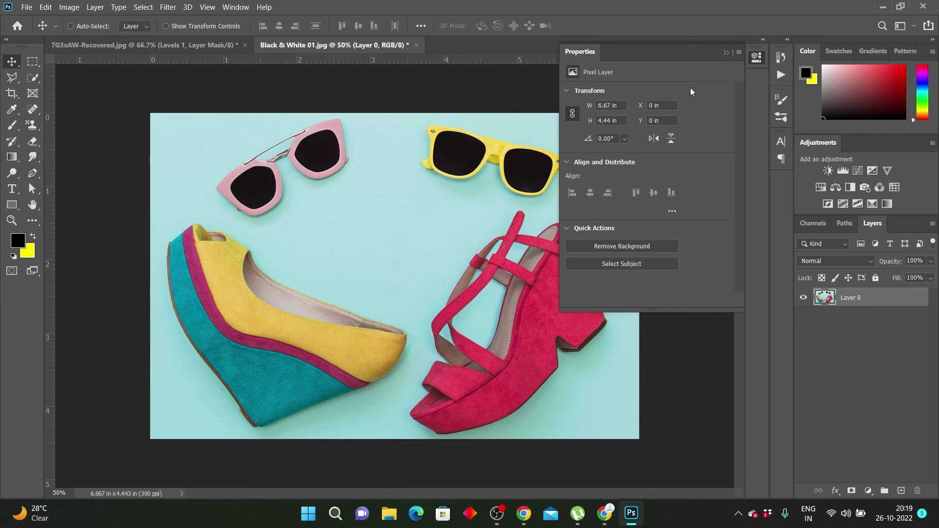
Step: Add a Levels layer to the shoes photo with black input 35 and white input 222
{"action": "left_click", "coordinate": [843, 171]}
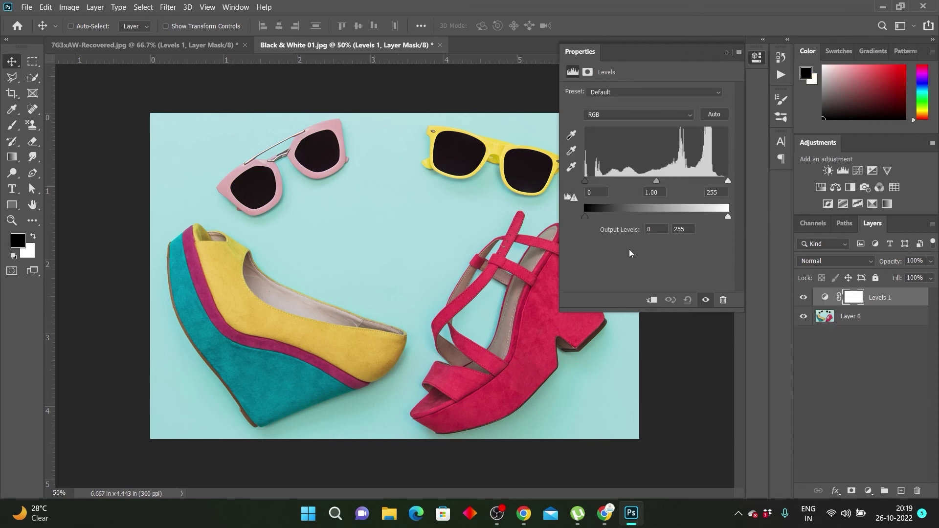
{"action": "left_click_drag", "start_coordinate": [585, 181], "coordinate": [605, 182]}
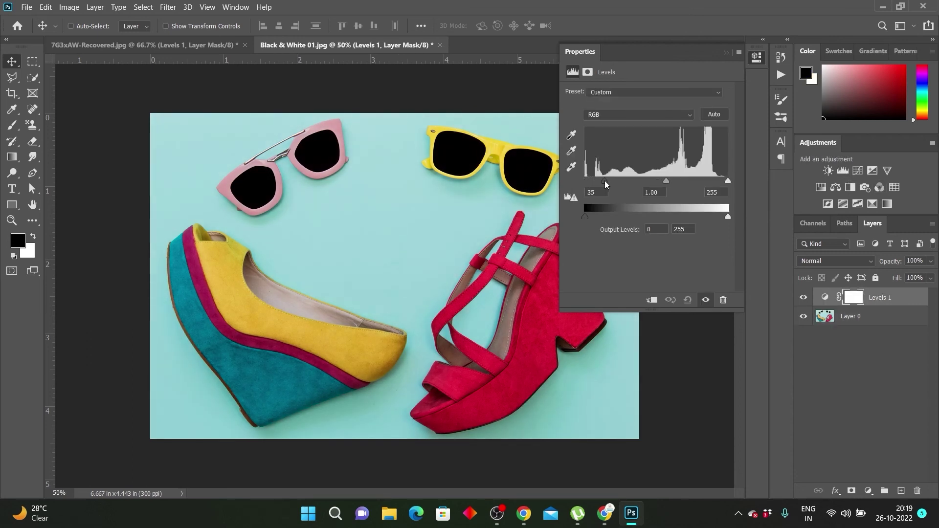
{"action": "left_click_drag", "start_coordinate": [729, 181], "coordinate": [710, 181]}
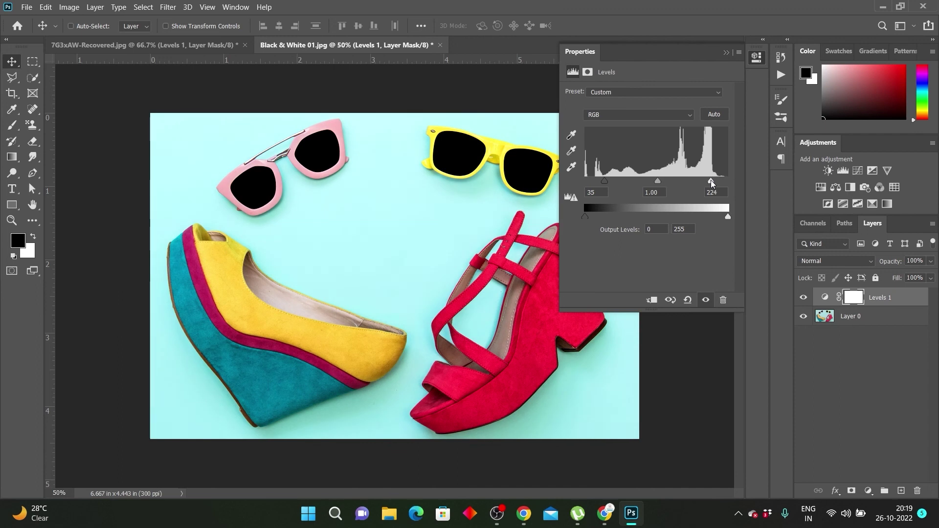
{"action": "left_click", "coordinate": [670, 300]}
{"action": "left_click", "coordinate": [726, 52]}
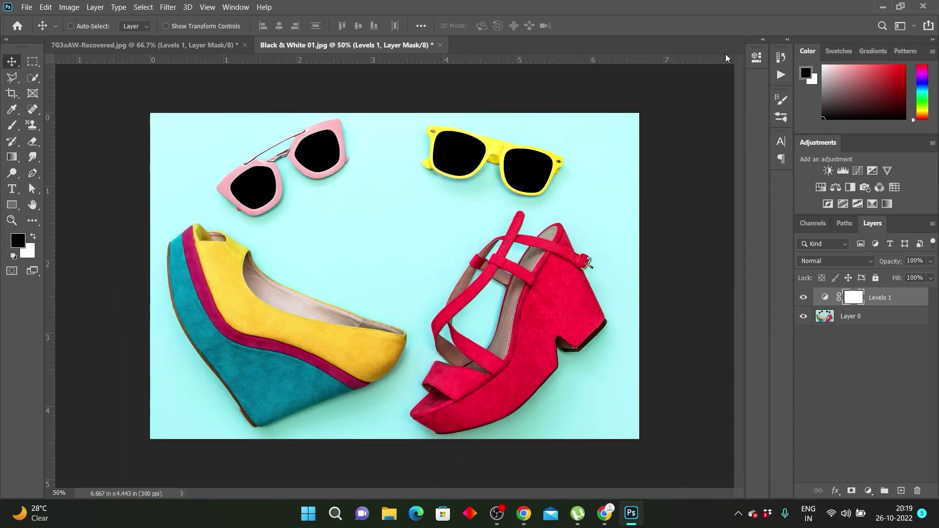